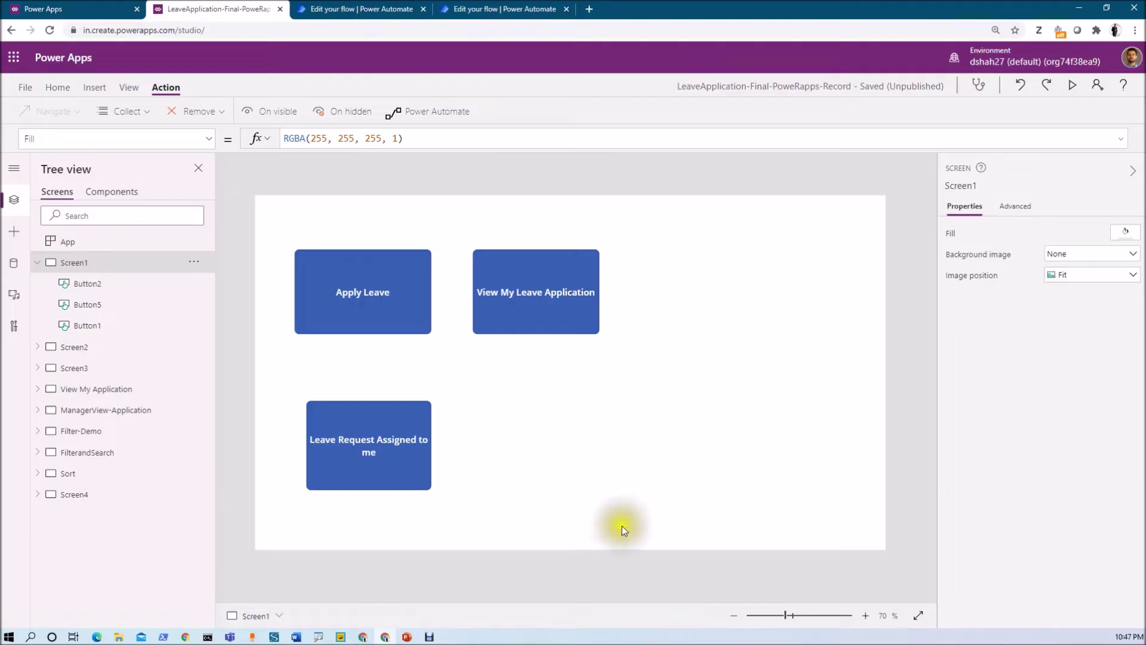
# Start a blank instant flow named PowerApps-InOutParam with PowerApps as its trigger
pyautogui.click(369, 13)
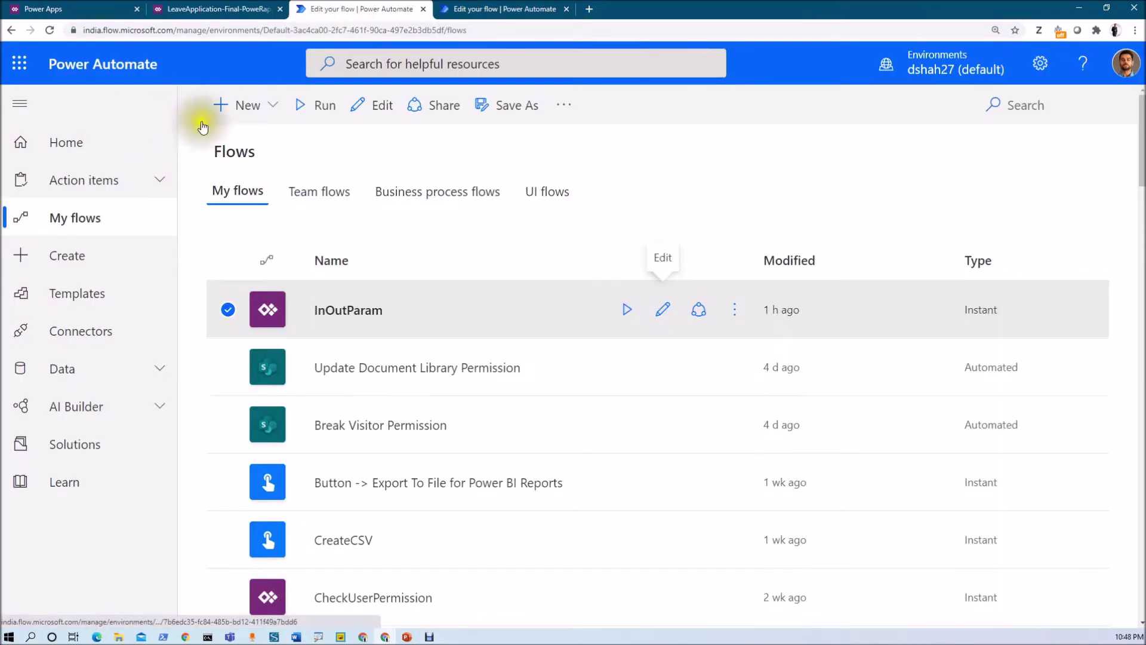
pyautogui.click(275, 107)
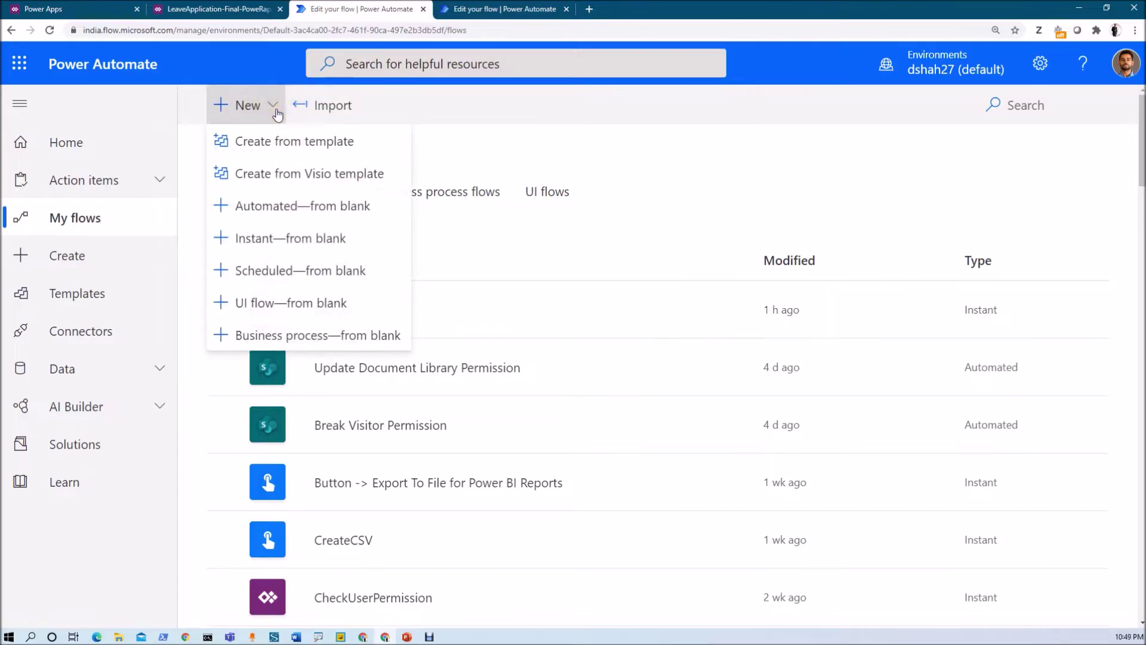
pyautogui.click(288, 239)
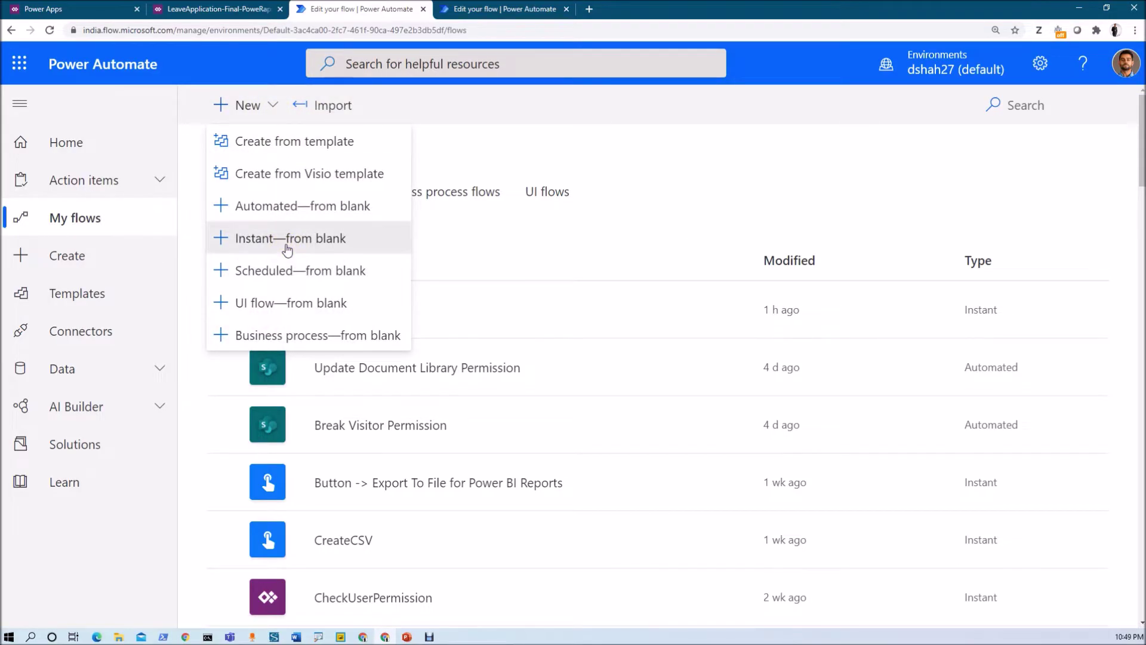
pyautogui.click(640, 174)
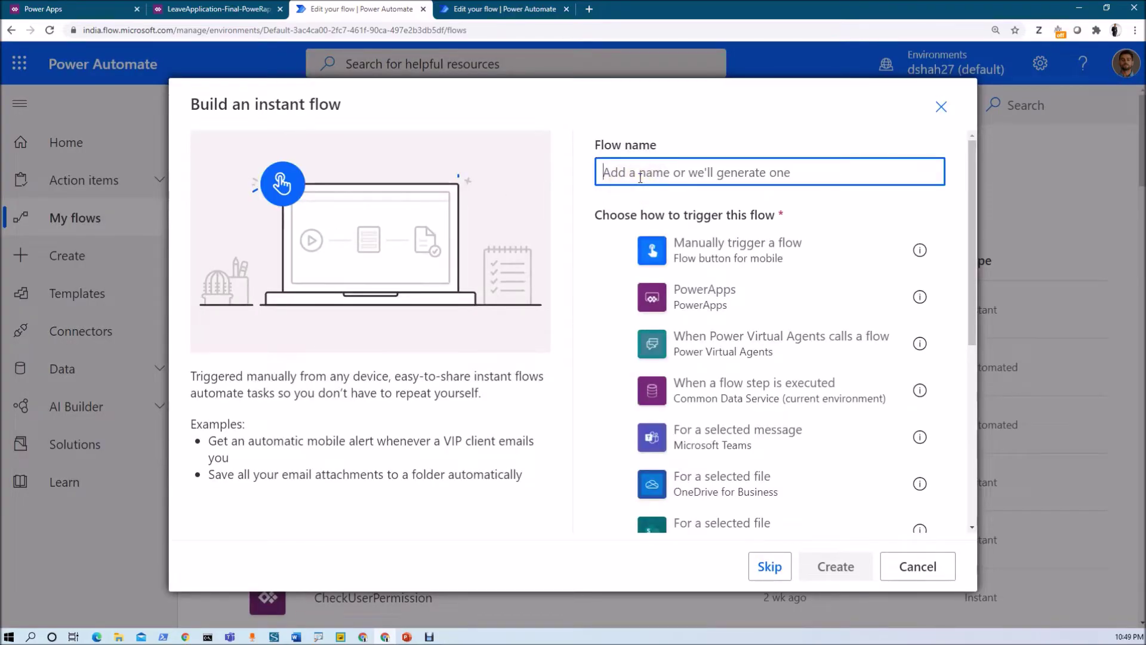
pyautogui.write('PowerApps-I')
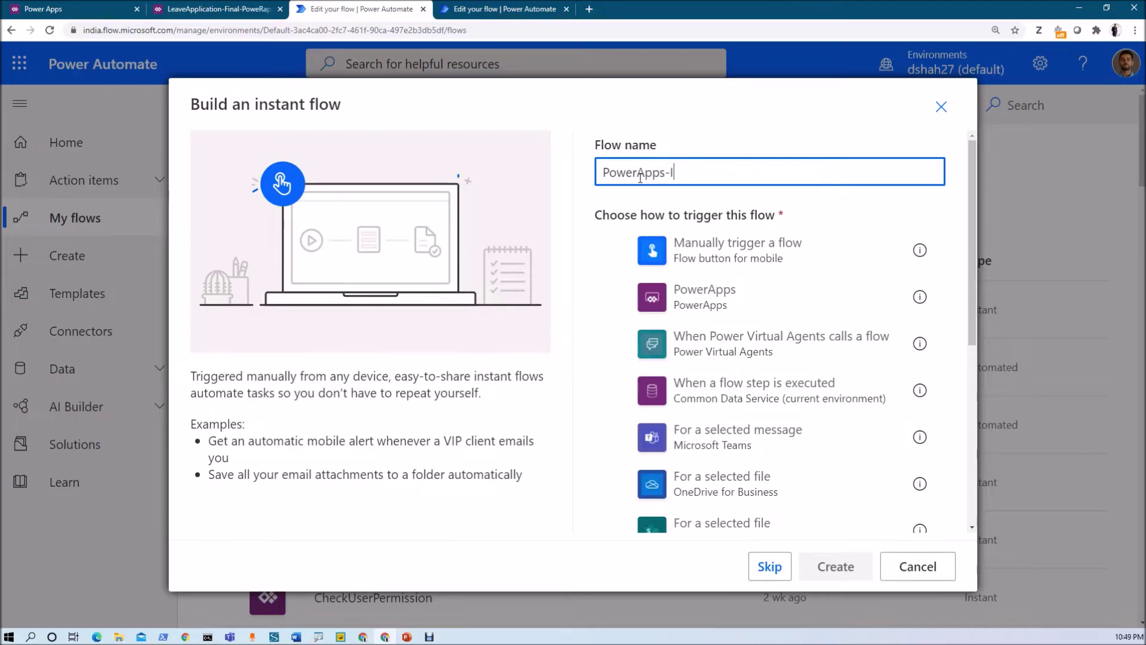
pyautogui.write('Param')
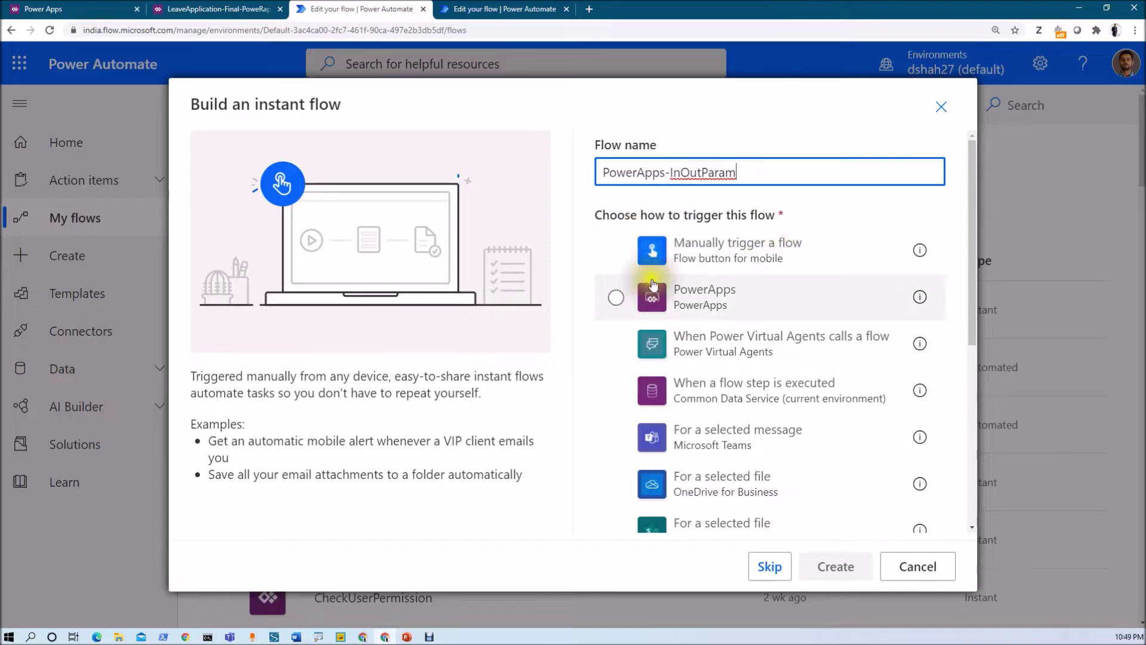
pyautogui.click(616, 296)
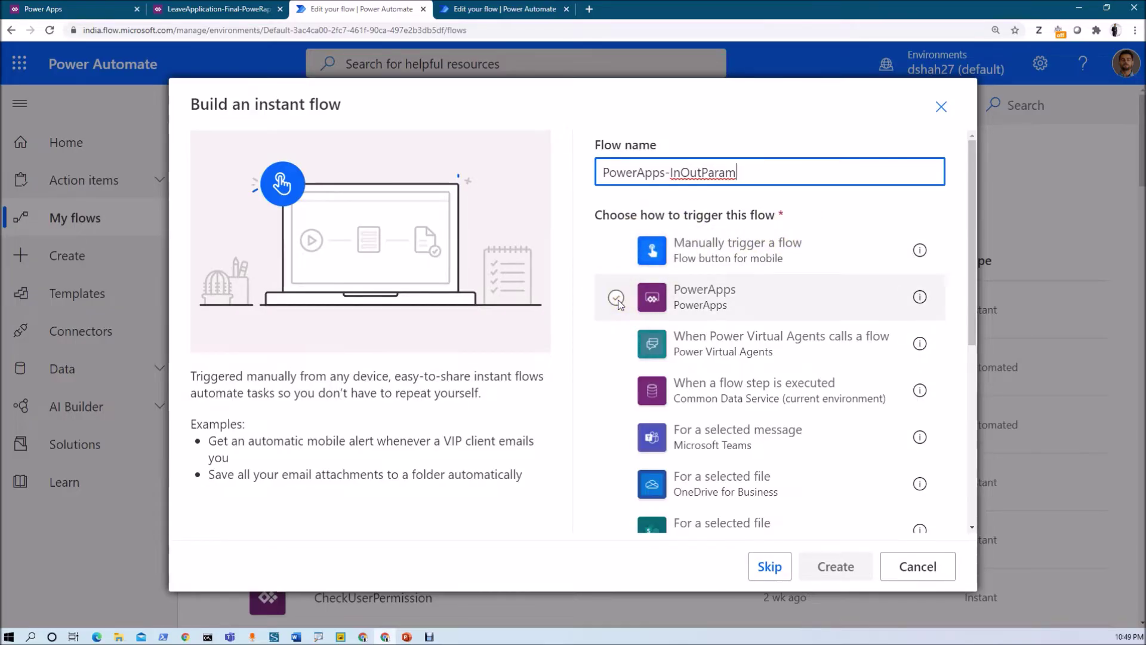
pyautogui.click(617, 298)
pyautogui.click(827, 564)
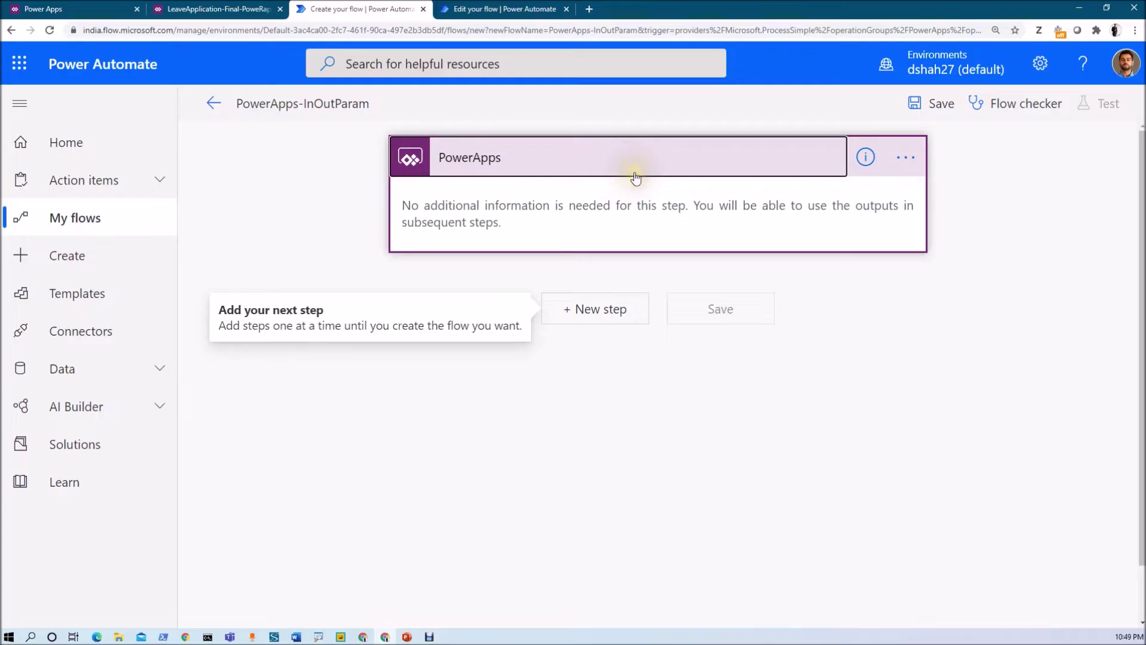
# Add an Initialize variable action declaring vEmail as a String
pyautogui.click(618, 311)
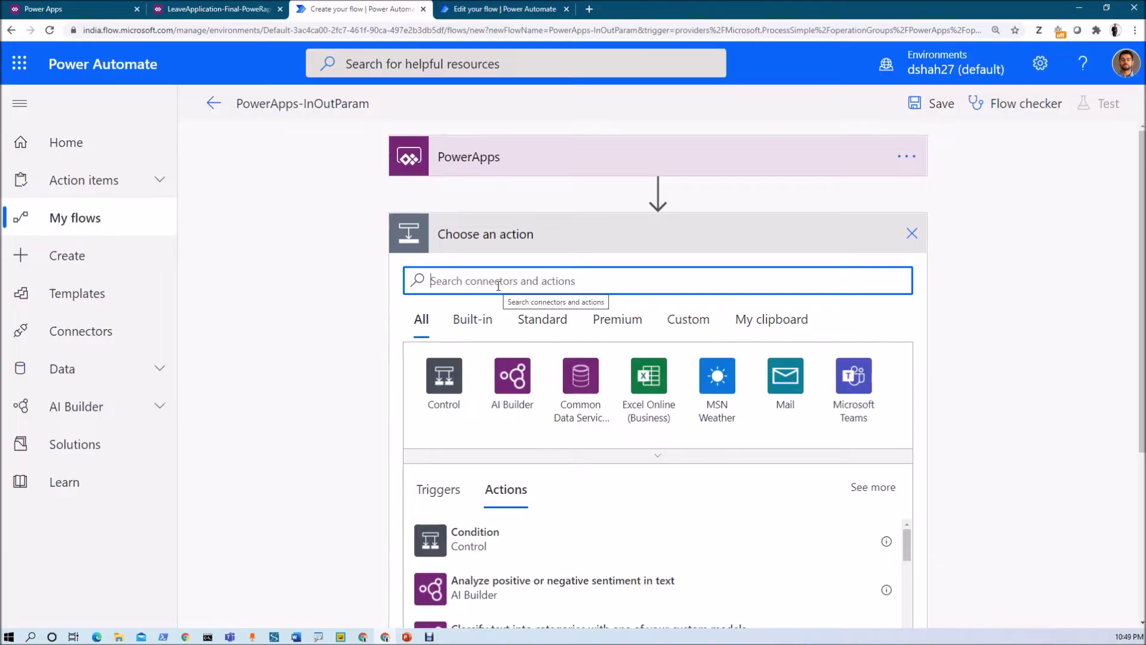
pyautogui.write('initial')
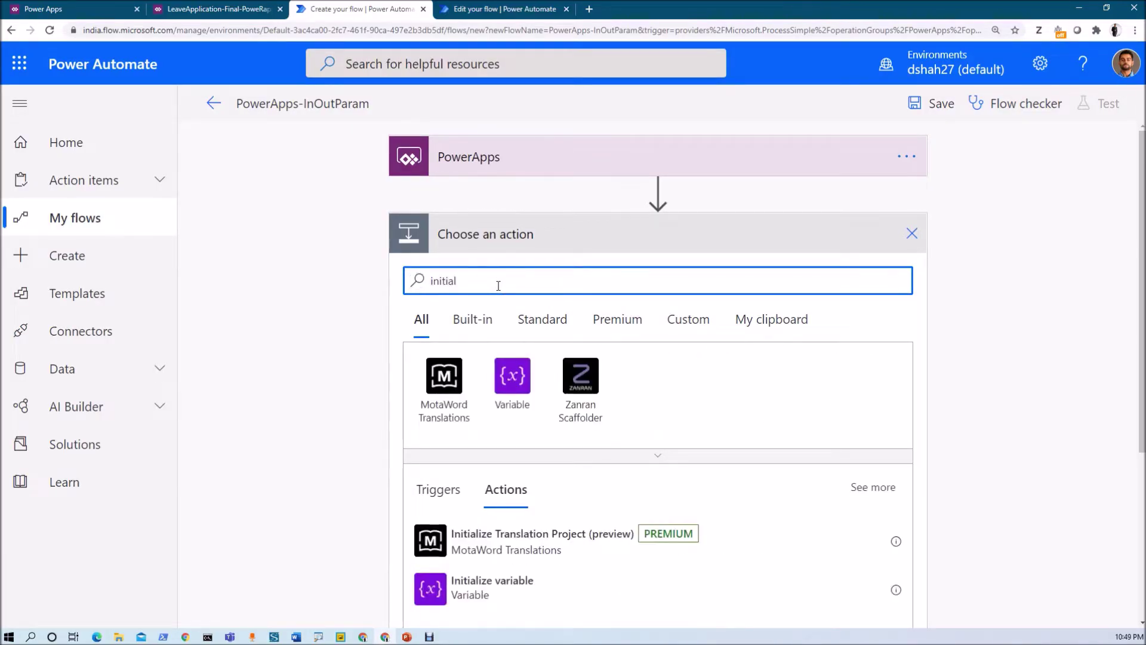
pyautogui.click(487, 587)
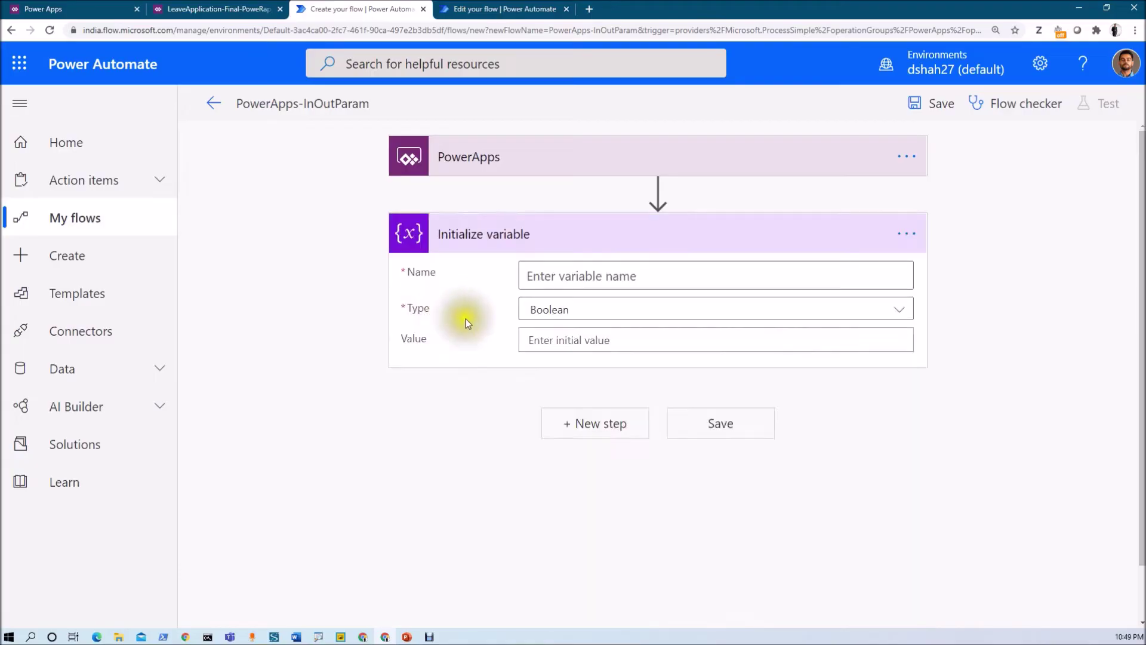
pyautogui.click(568, 277)
pyautogui.write('vEm')
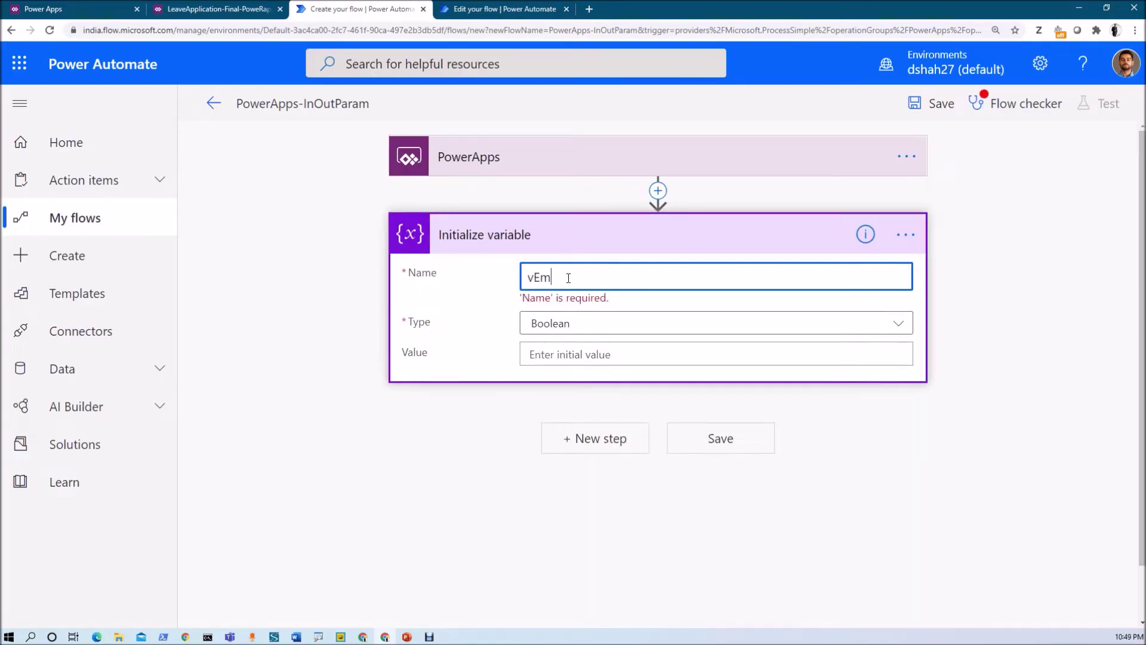
pyautogui.write('ail')
pyautogui.press('Tab')
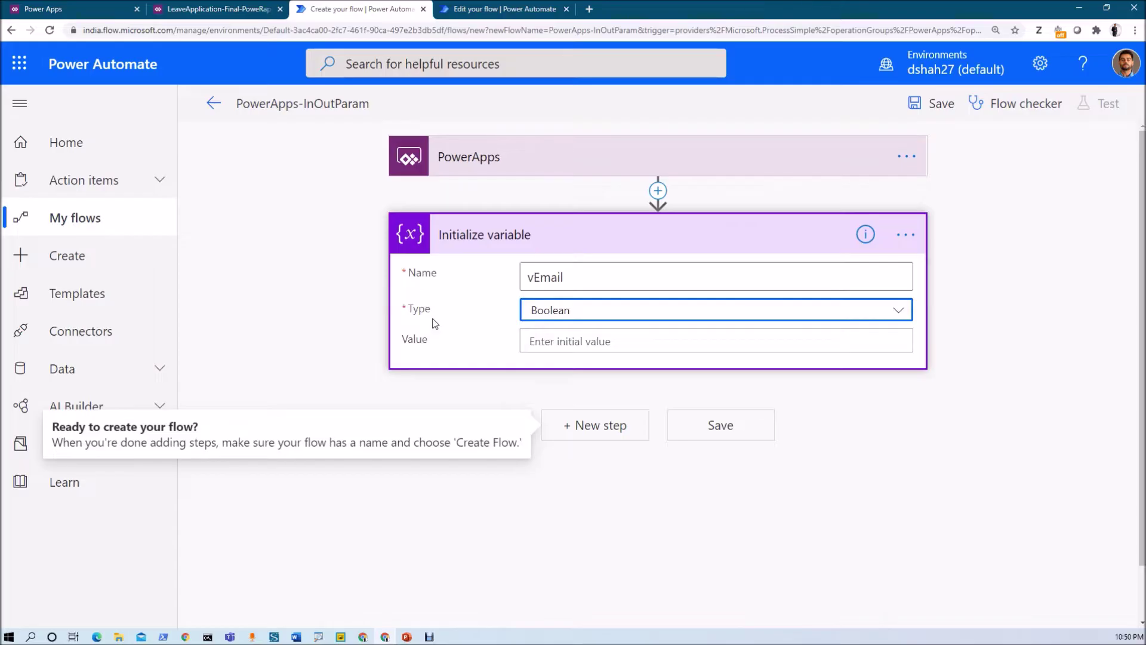
pyautogui.click(567, 315)
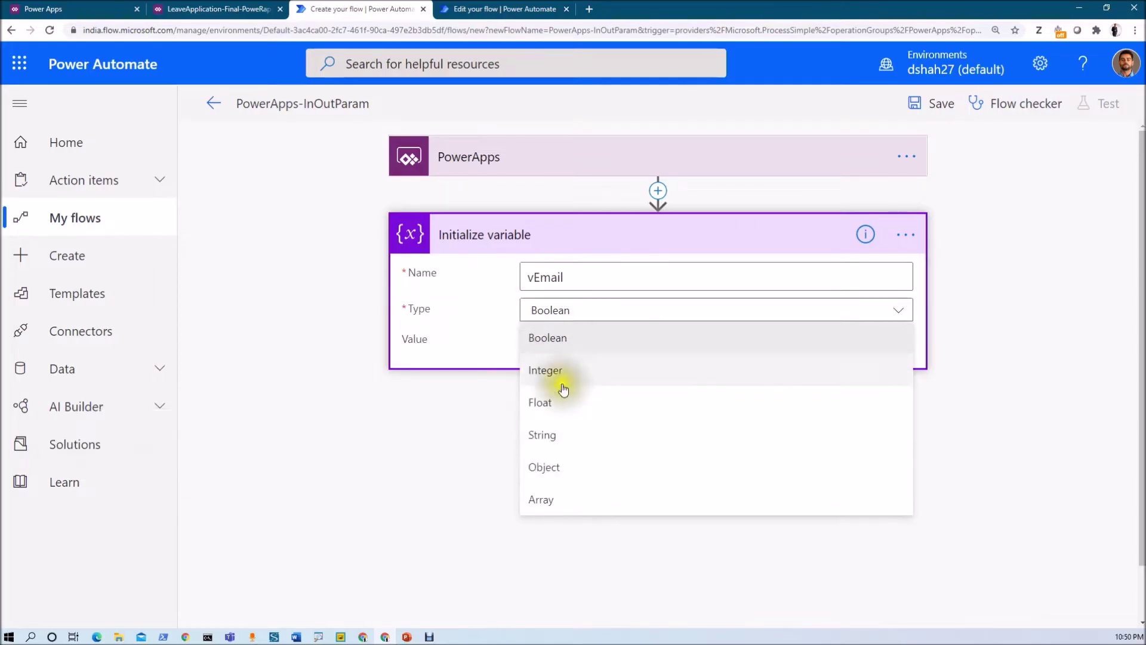
pyautogui.click(555, 435)
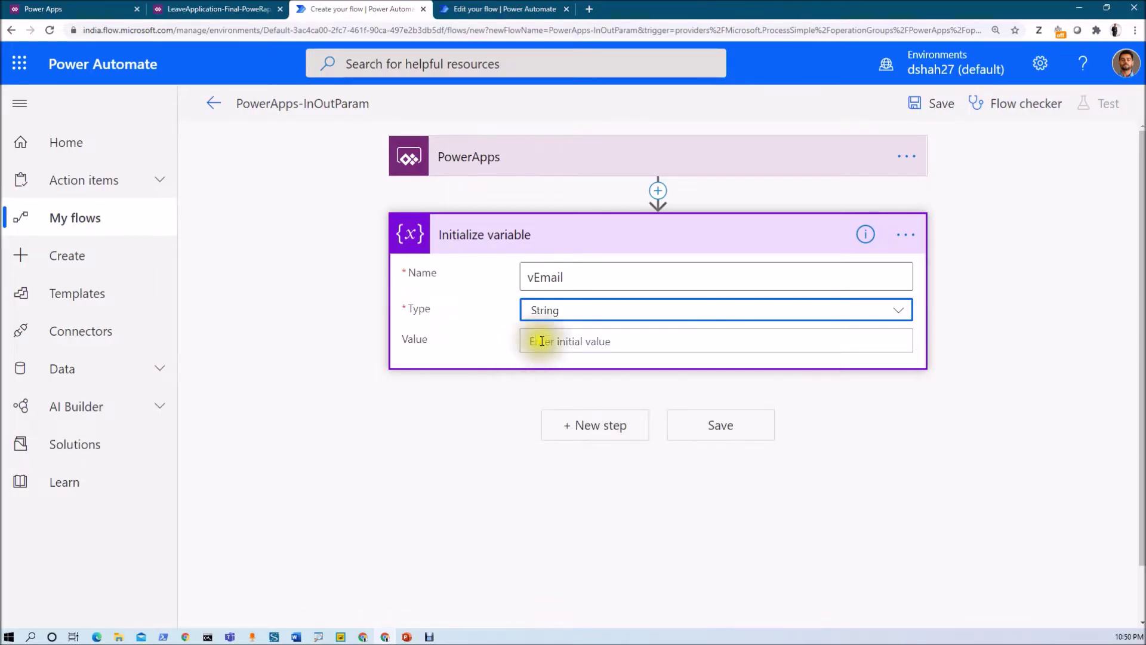
pyautogui.click(540, 341)
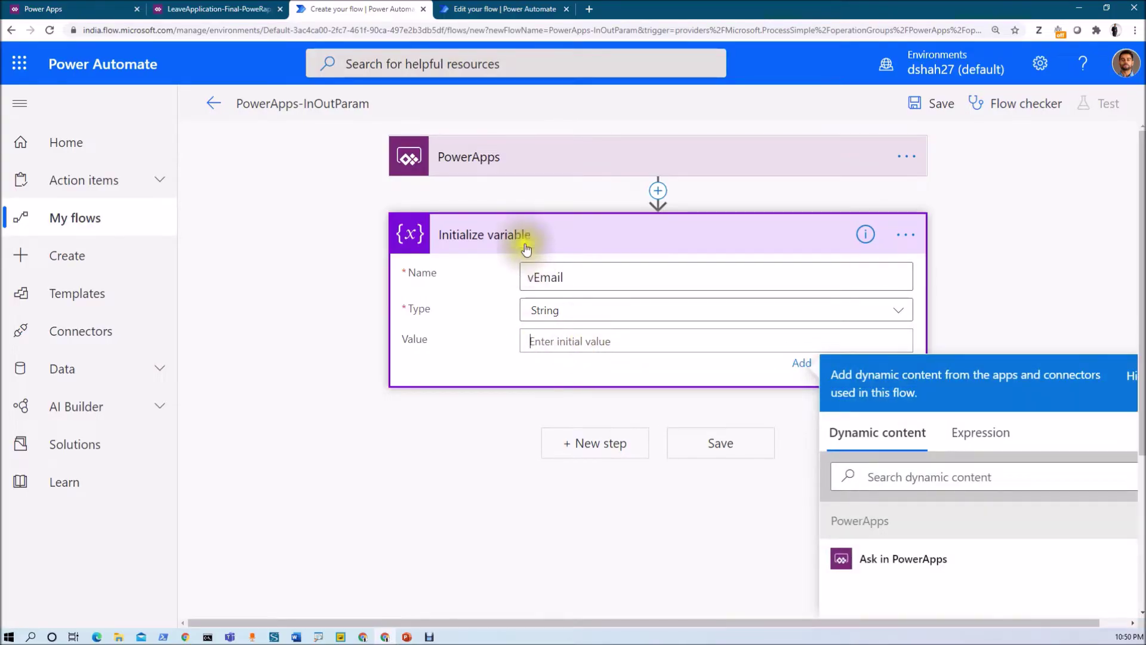
# Title the step vEmail and set its value to 'Ask in PowerApps'
pyautogui.doubleClick(559, 278)
pyautogui.hotkey('ctrl', 'c')
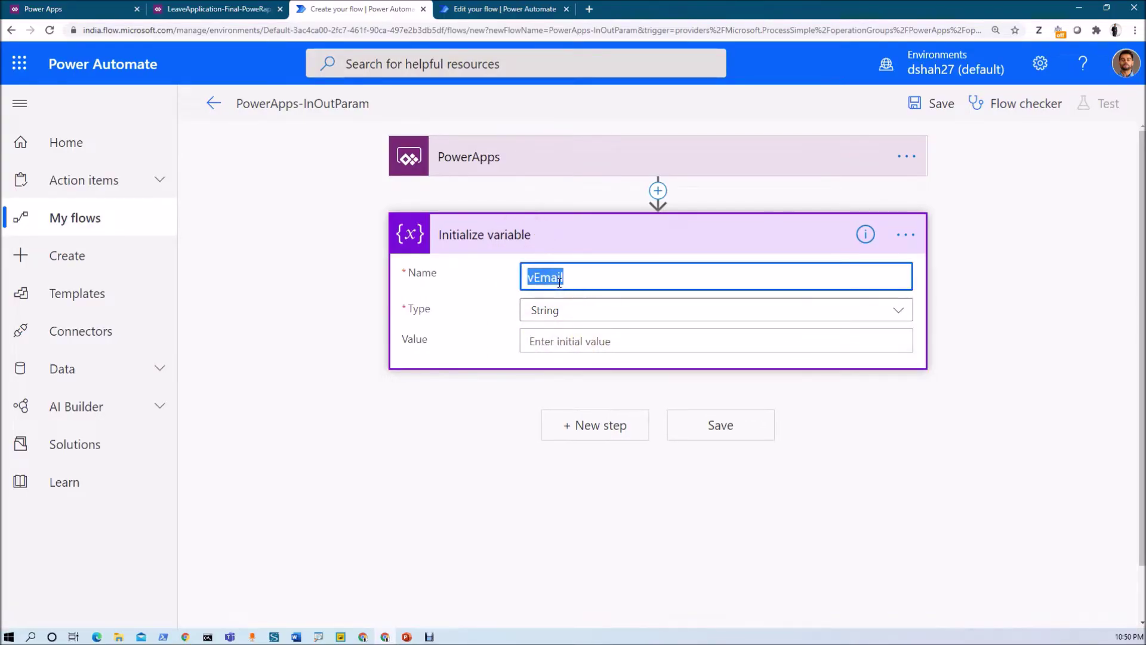
pyautogui.click(906, 235)
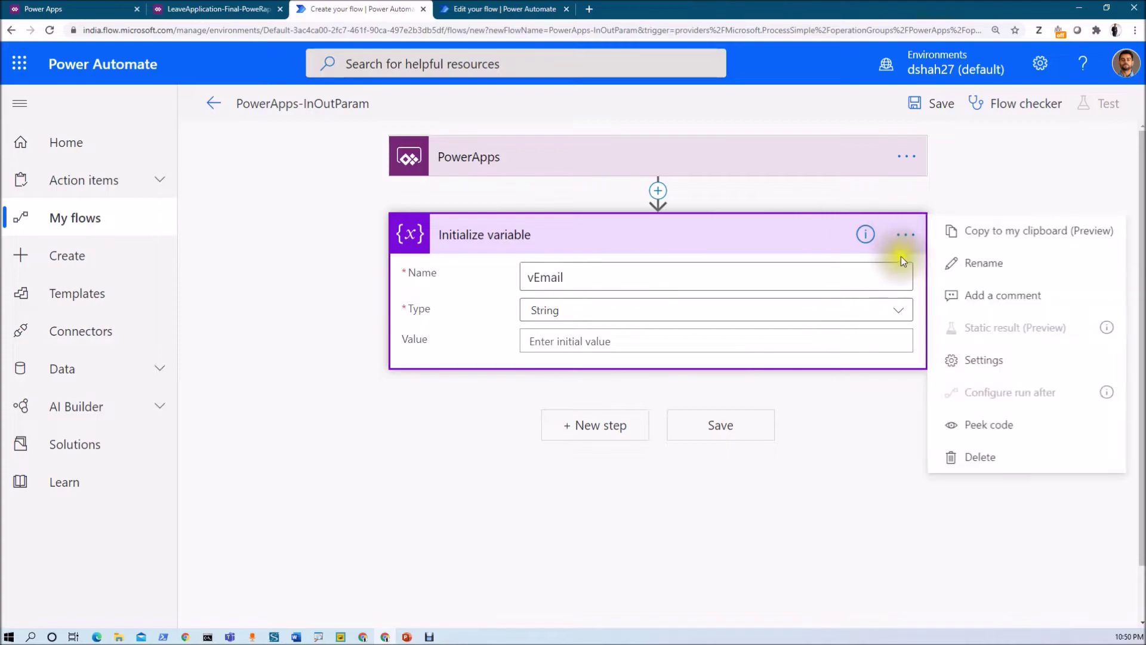
pyautogui.click(961, 269)
pyautogui.hotkey('ctrl', 'v')
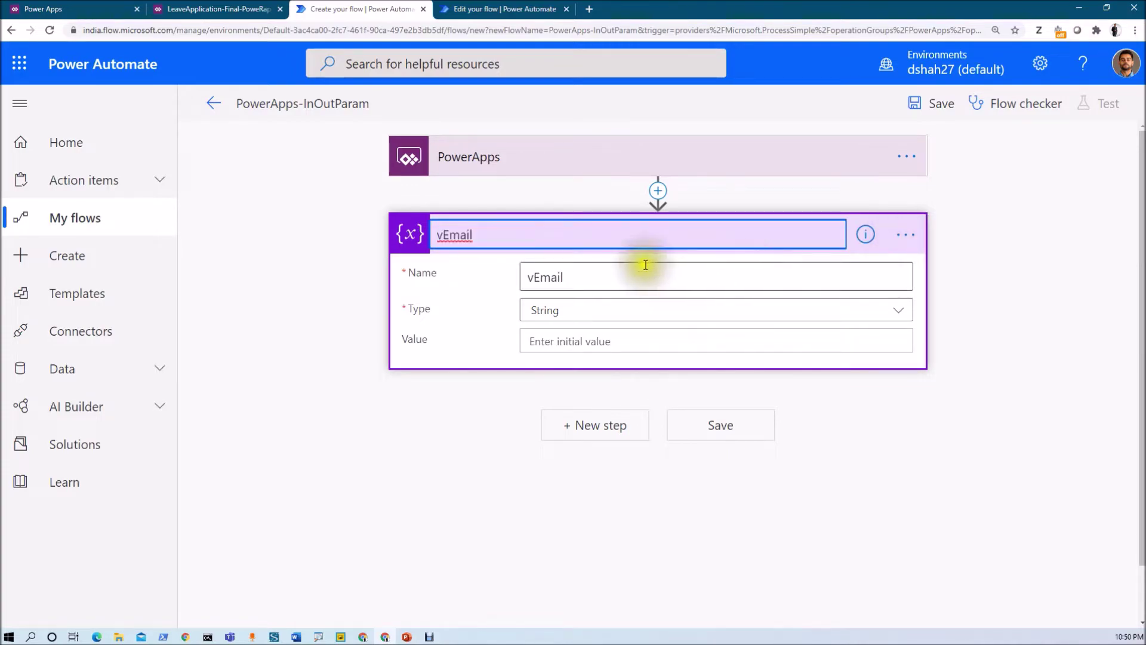
pyautogui.press('Return')
pyautogui.click(548, 348)
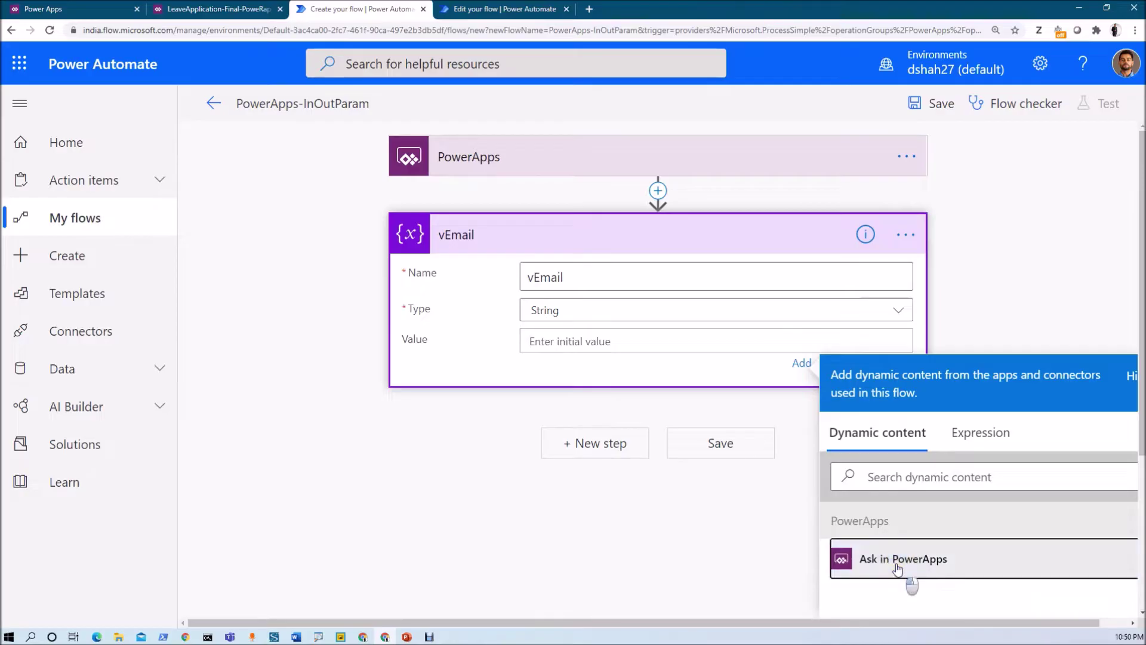
pyautogui.click(899, 567)
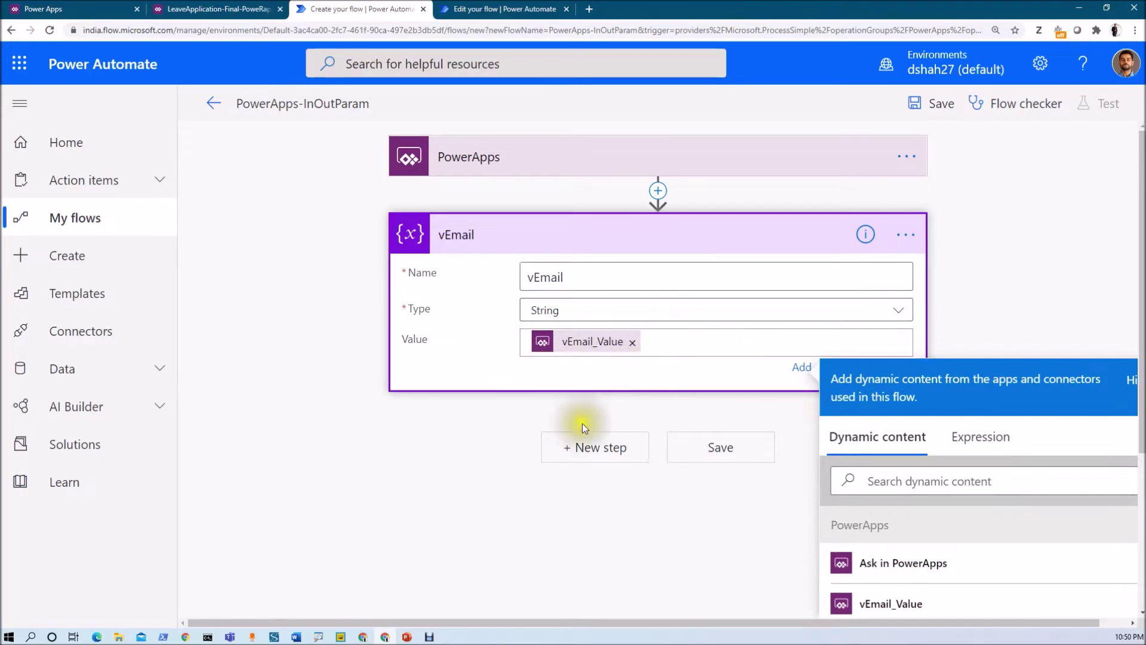
pyautogui.click(585, 447)
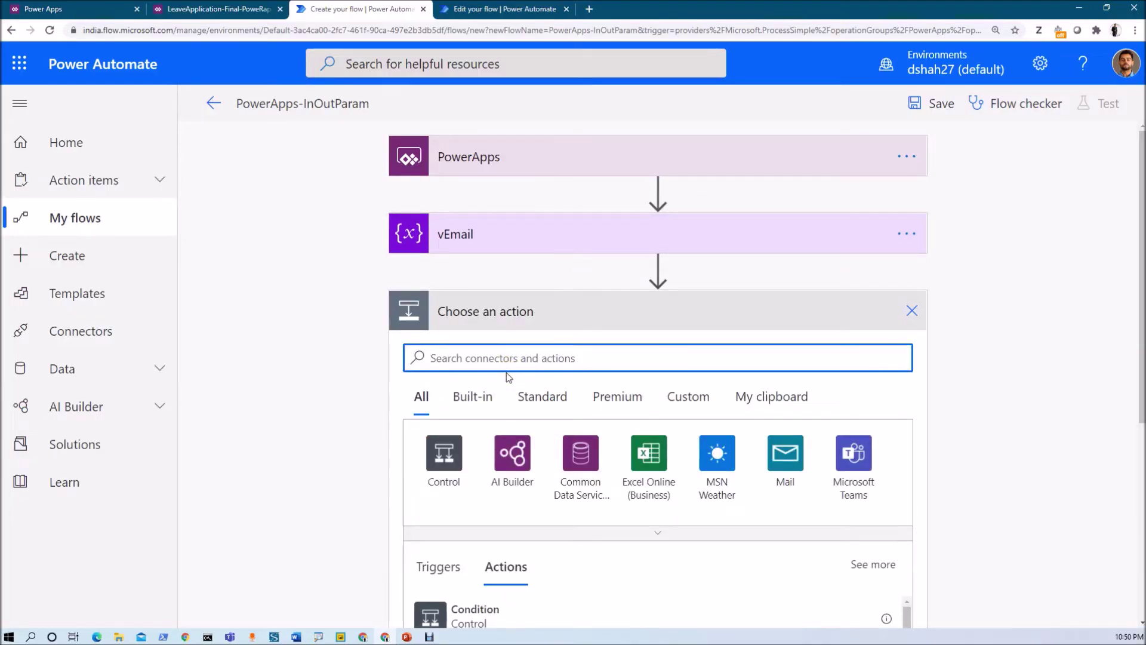
# Add a second Initialize variable action declaring vPhone as a String
pyautogui.write('initia')
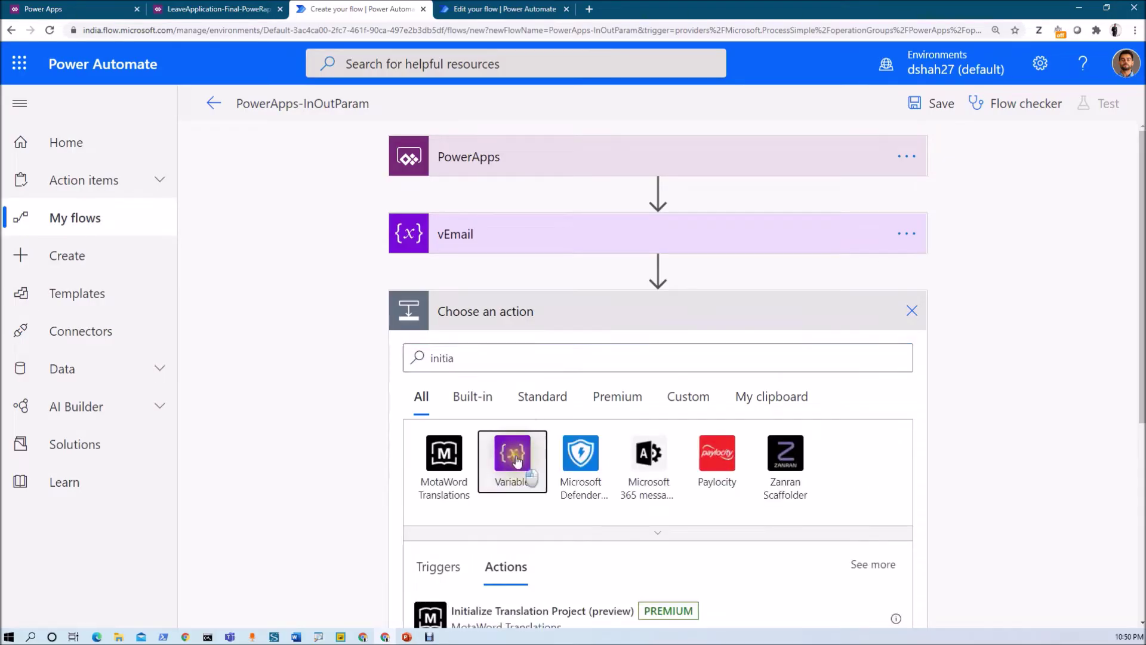
pyautogui.click(515, 457)
pyautogui.scroll(-2, 507, 471)
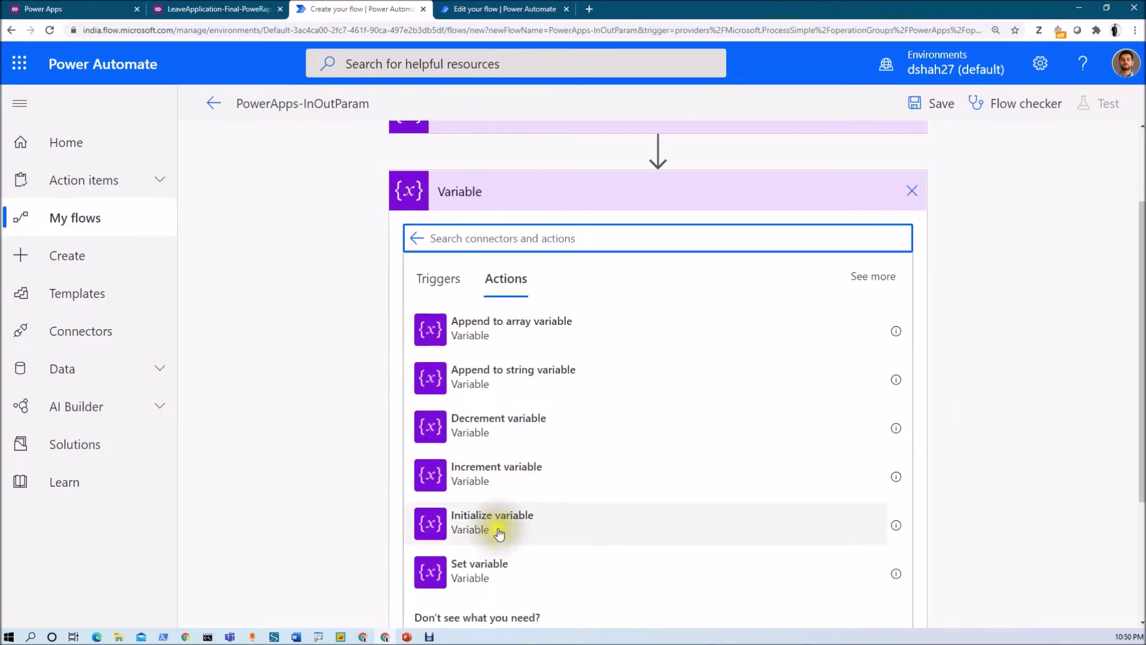
pyautogui.click(504, 524)
pyautogui.click(586, 295)
pyautogui.write('vPhone')
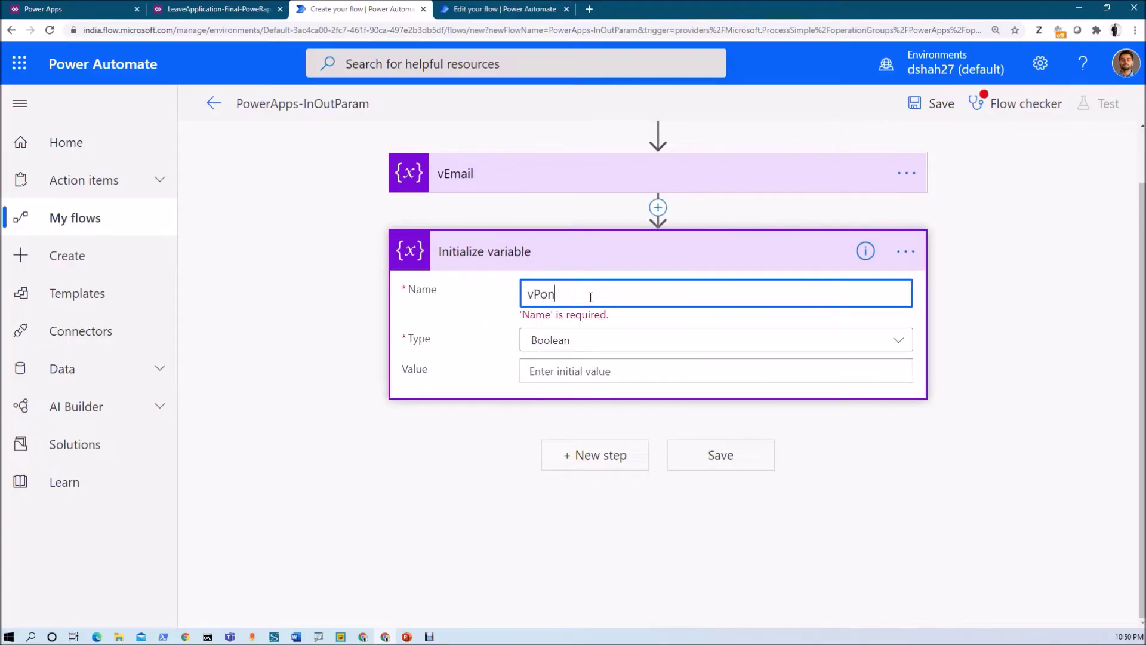
pyautogui.click(544, 297)
pyautogui.write('h')
pyautogui.click(547, 340)
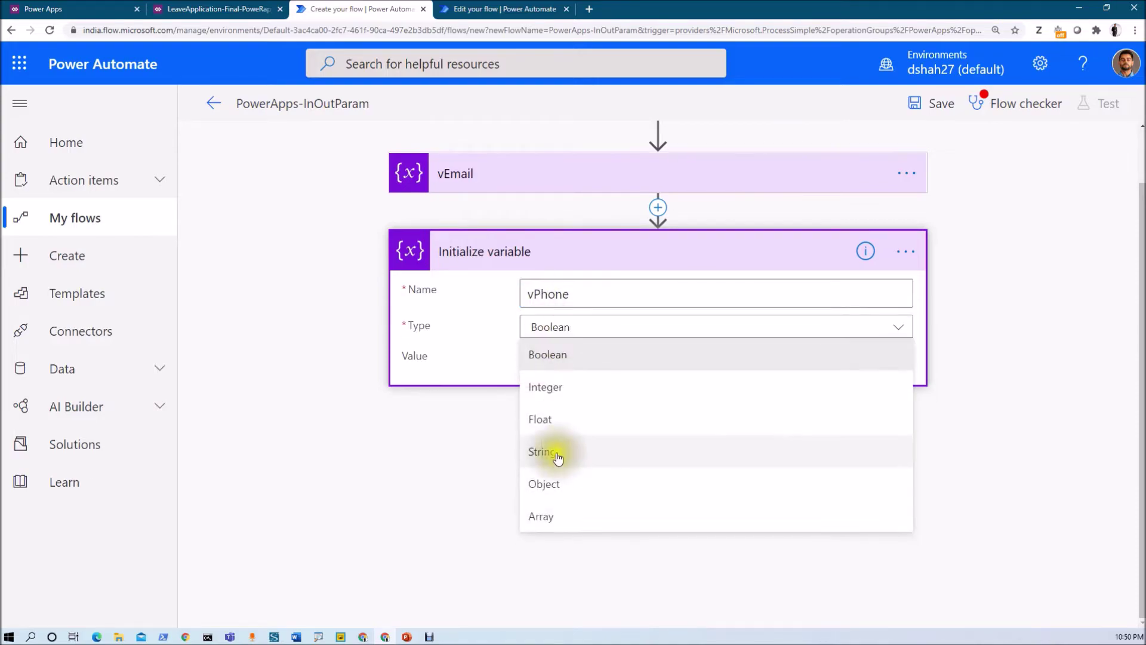
pyautogui.click(544, 452)
# Title the second variable step vPhone
pyautogui.click(572, 359)
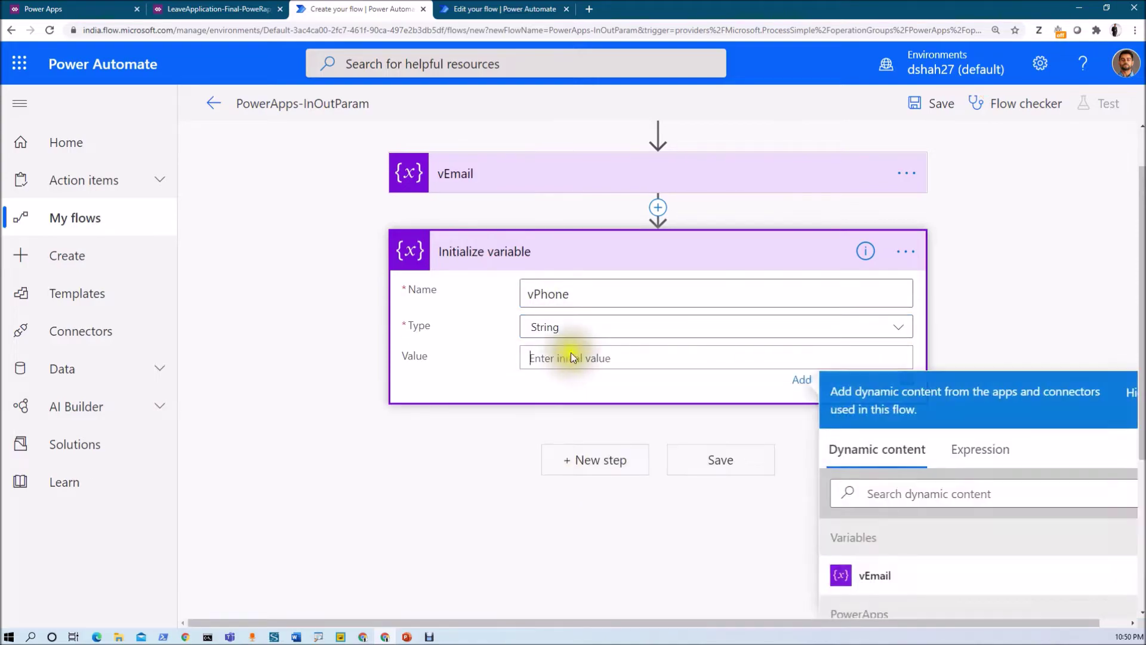
pyautogui.click(577, 299)
pyautogui.doubleClick(577, 299)
pyautogui.hotkey('ctrl', 'c')
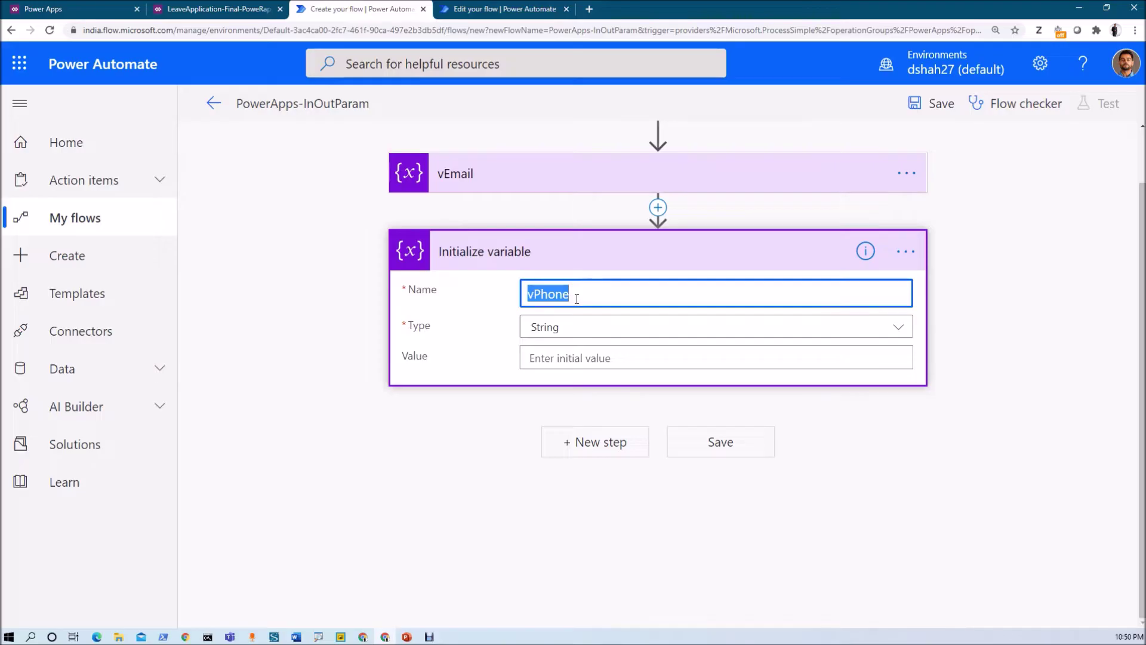
pyautogui.click(905, 251)
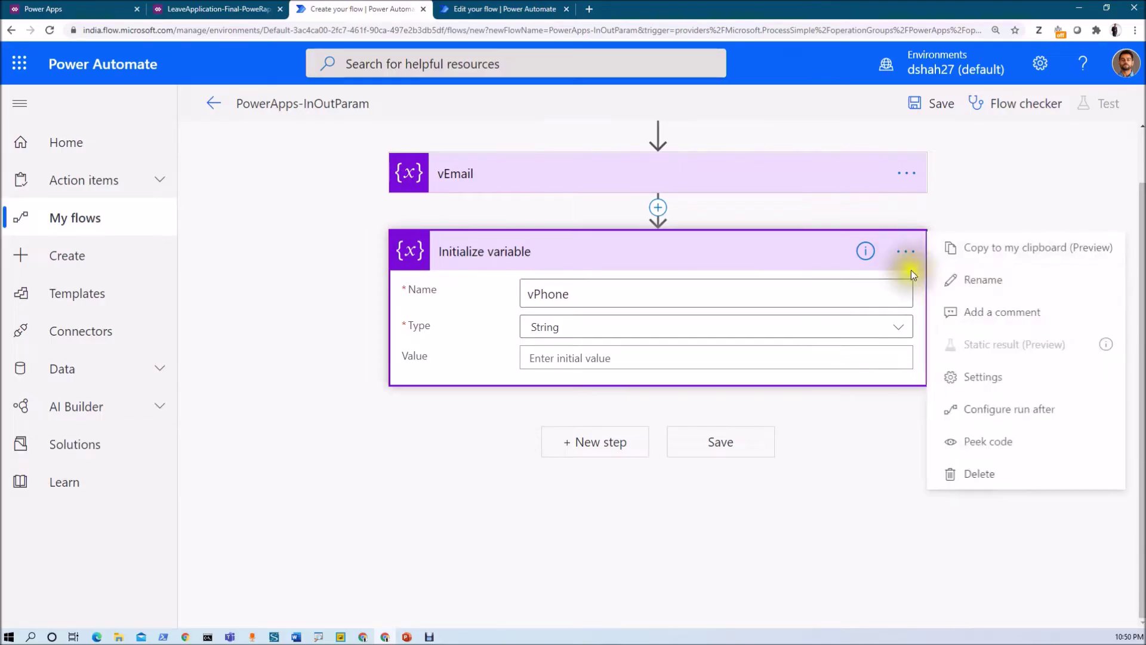
pyautogui.click(992, 292)
pyautogui.hotkey('ctrl', 'v')
# Set vPhone's value to 'Ask in PowerApps' (vPhone_Value) and collapse the card
pyautogui.click(615, 358)
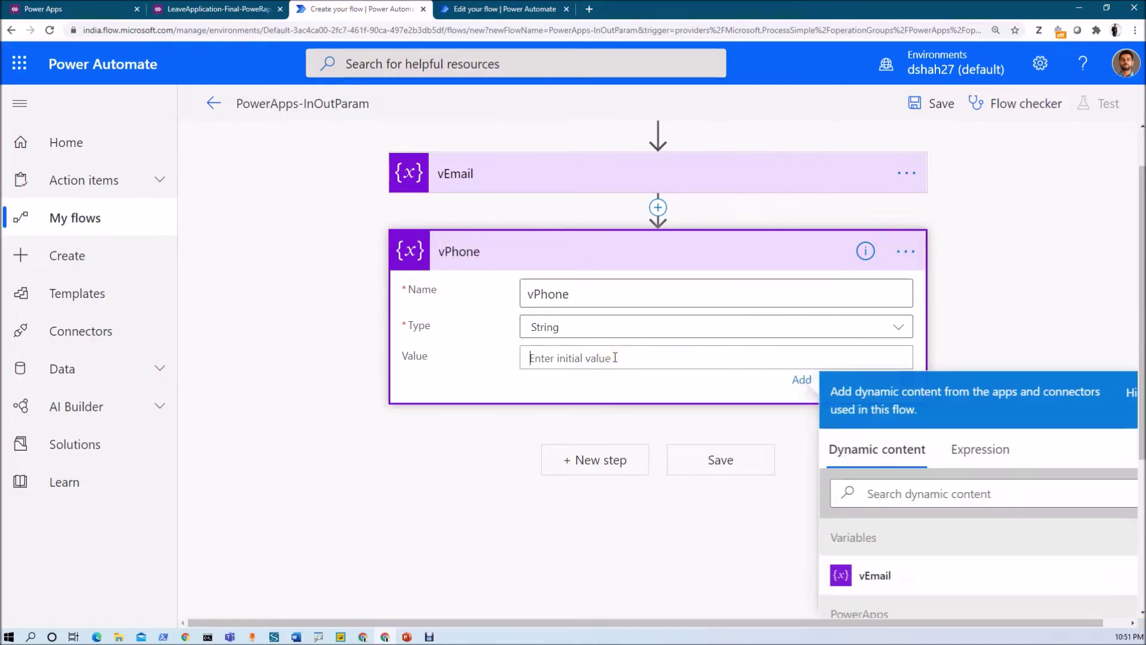
pyautogui.scroll(-2, 878, 496)
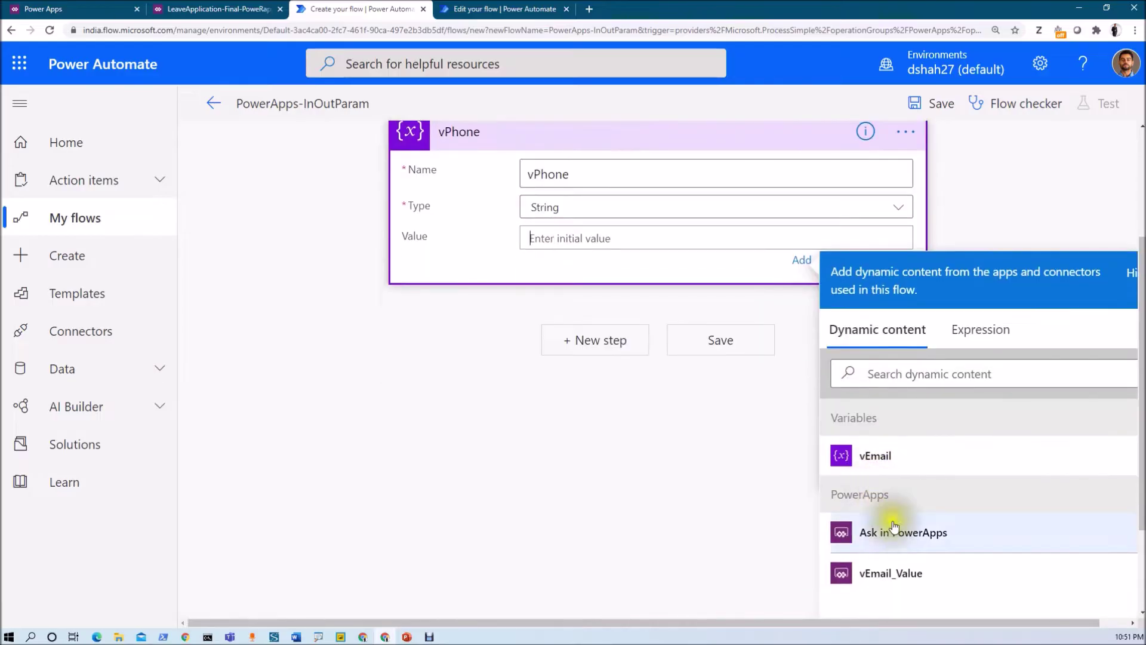
pyautogui.click(878, 532)
pyautogui.scroll(2, 471, 471)
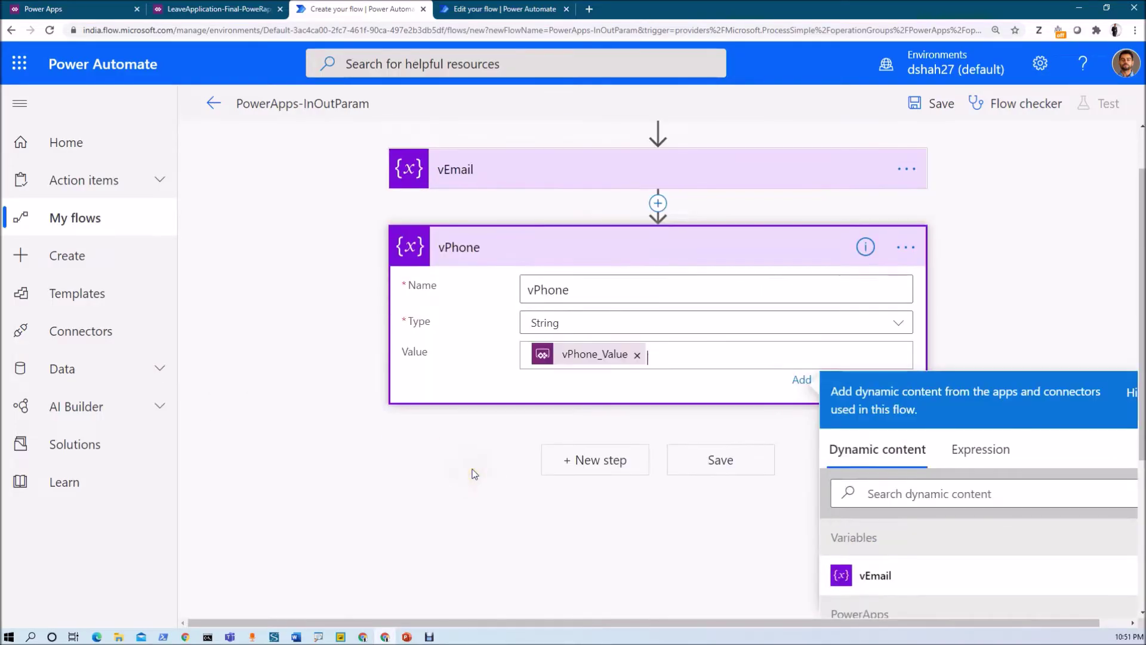
pyautogui.scroll(1, 596, 420)
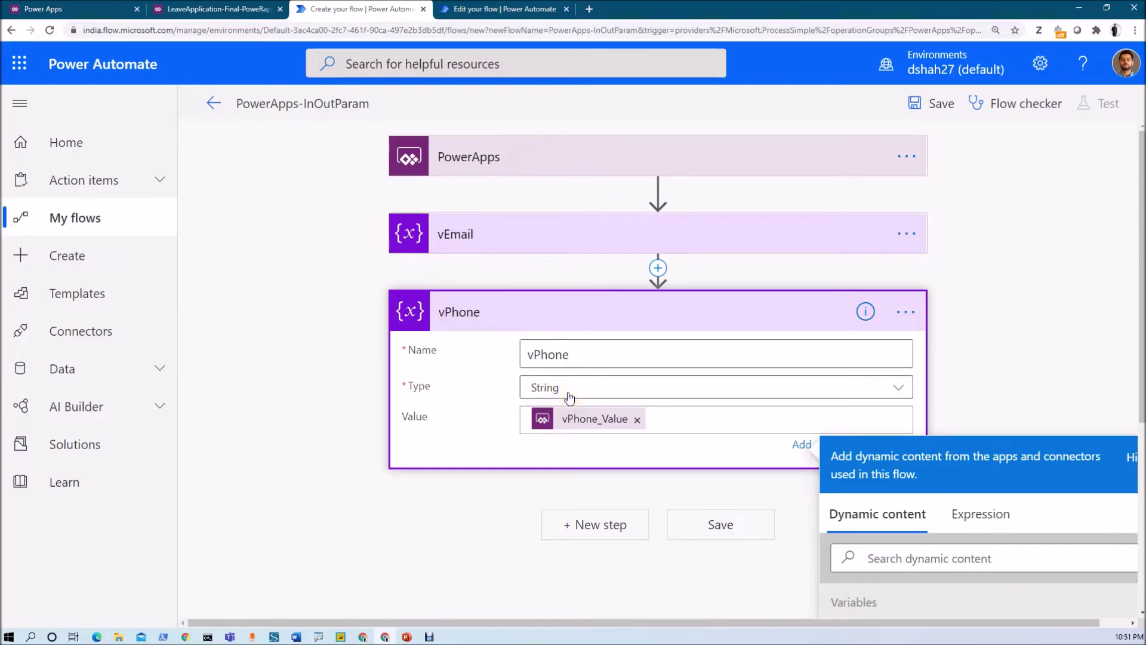
pyautogui.click(658, 327)
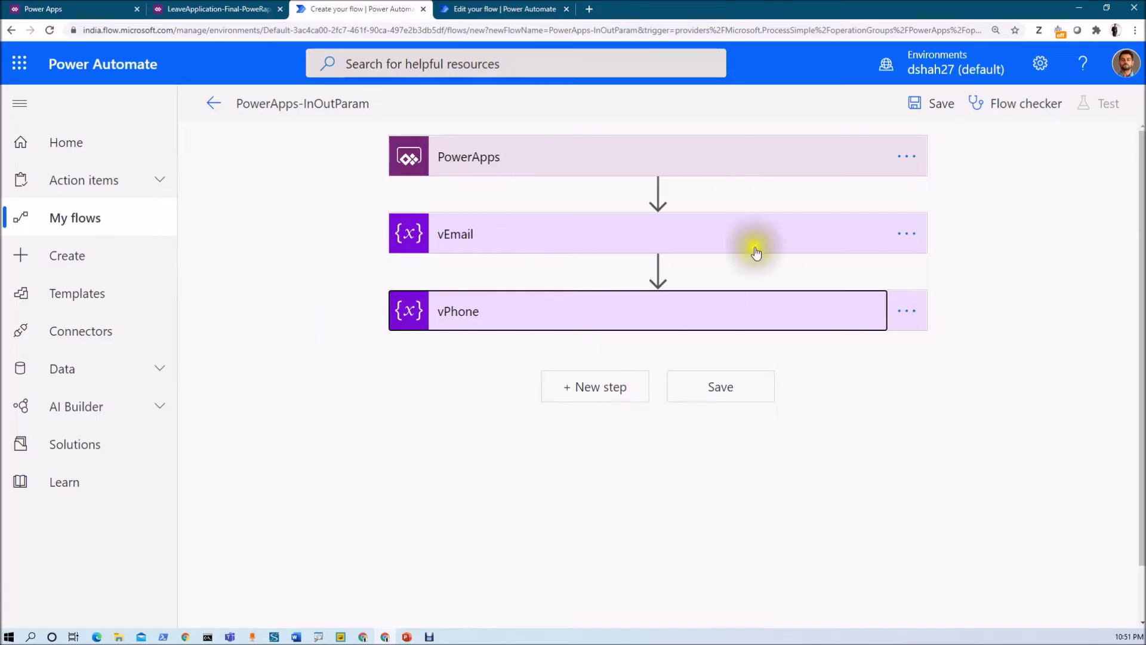
# Add a third Initialize variable action with the name vOutput
pyautogui.click(591, 386)
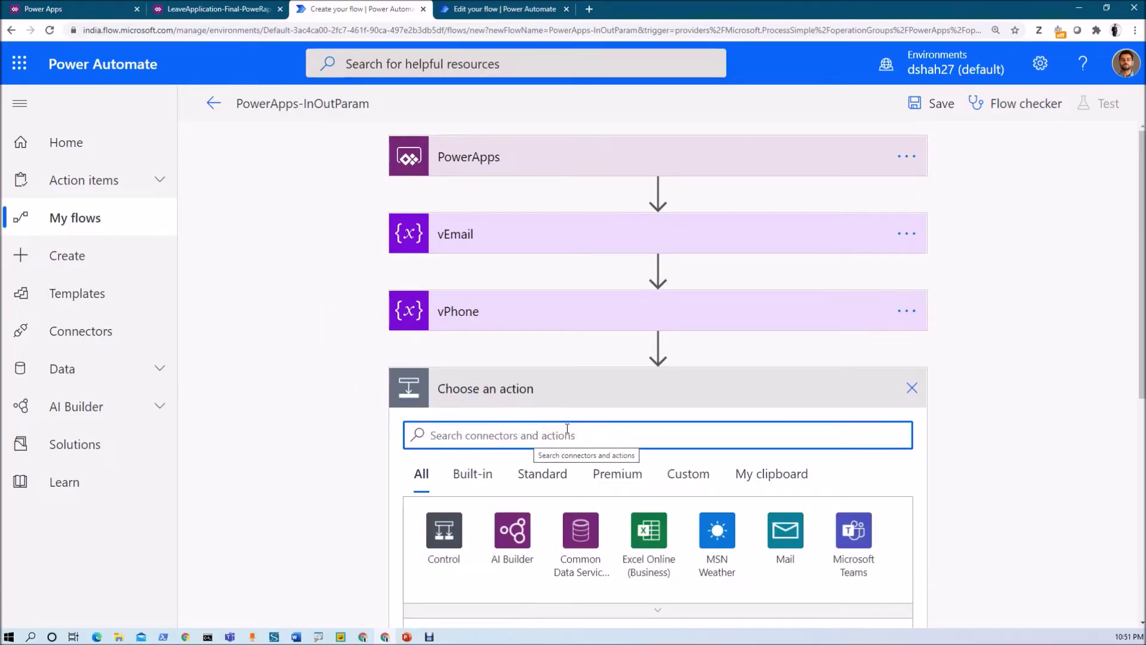
pyautogui.write('initi')
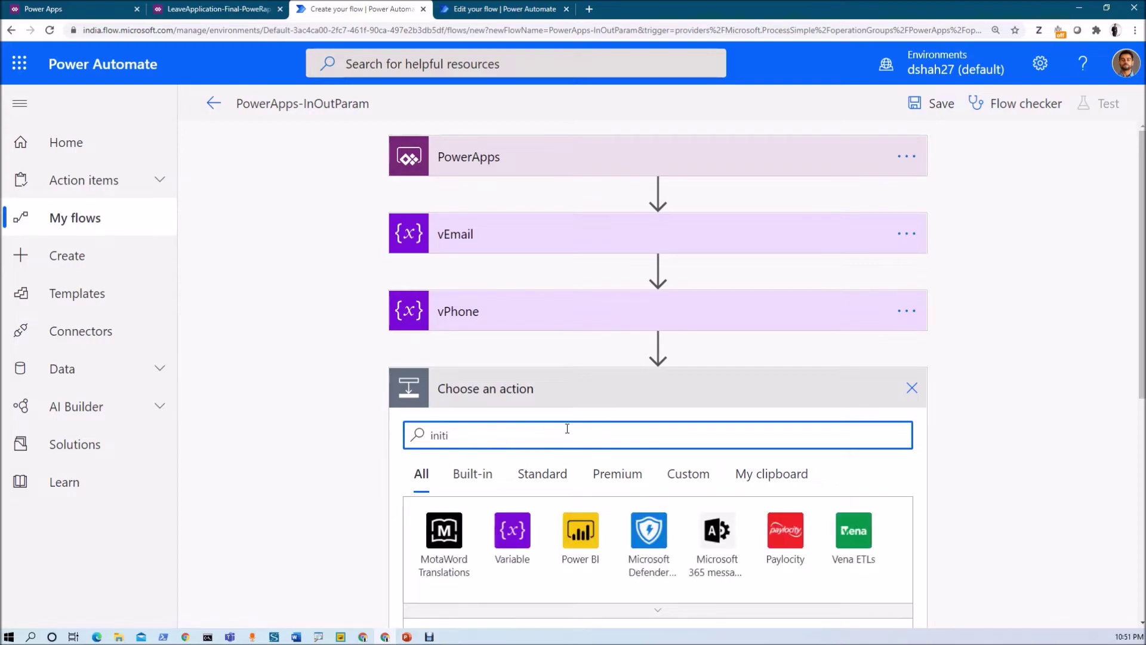
pyautogui.click(512, 531)
pyautogui.click(506, 537)
pyautogui.write('vOutput')
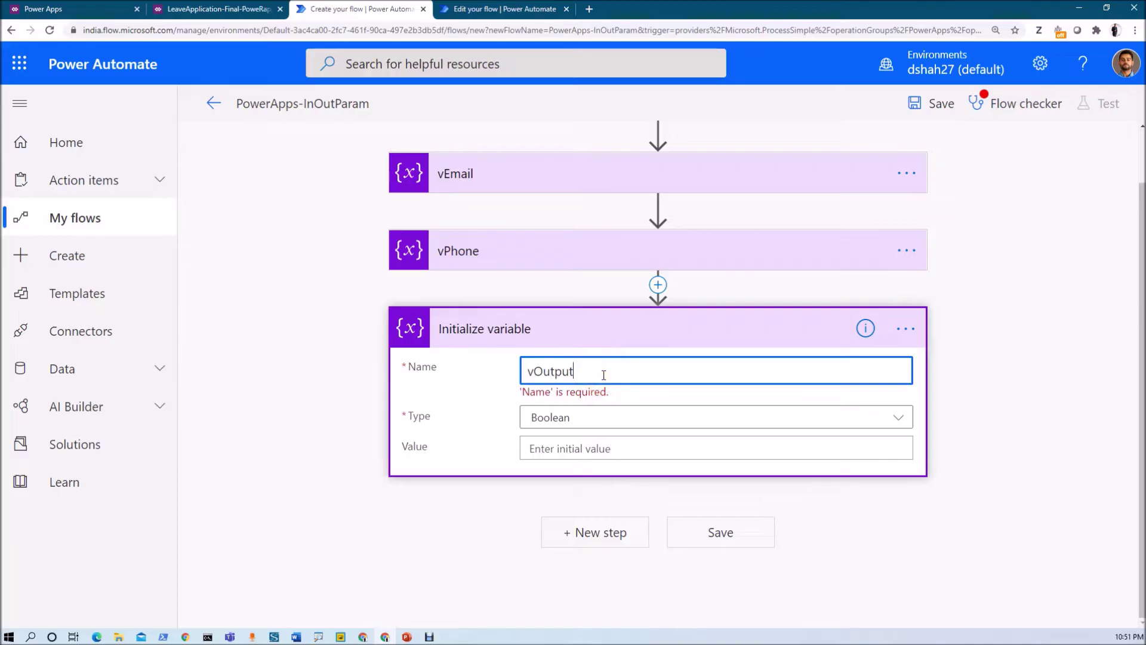
# Title the step vOutput and set the variable type to String
pyautogui.doubleClick(604, 375)
pyautogui.hotkey('ctrl', 'c')
pyautogui.click(906, 329)
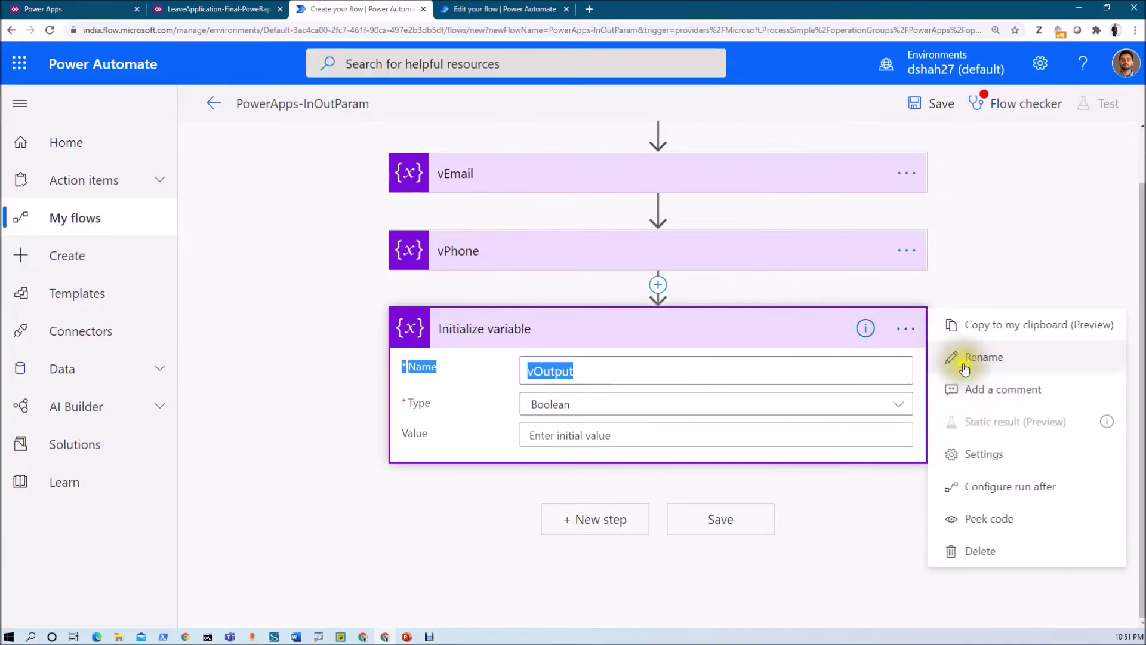
pyautogui.click(952, 365)
pyautogui.hotkey('ctrl', 'v')
pyautogui.click(605, 412)
pyautogui.click(549, 529)
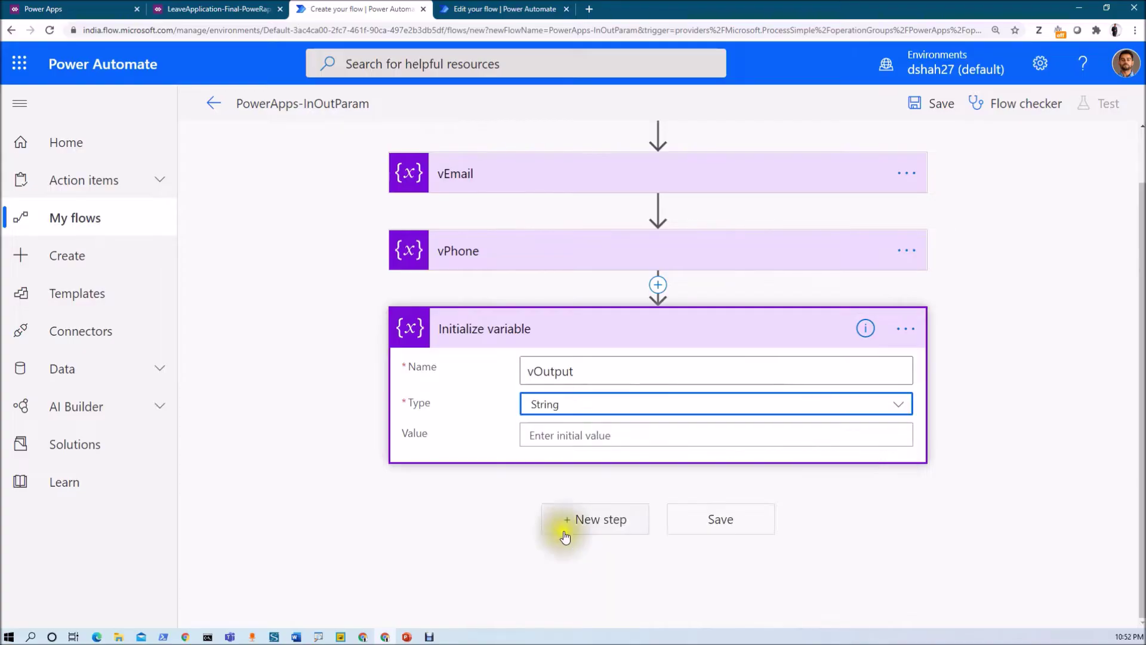
pyautogui.click(551, 435)
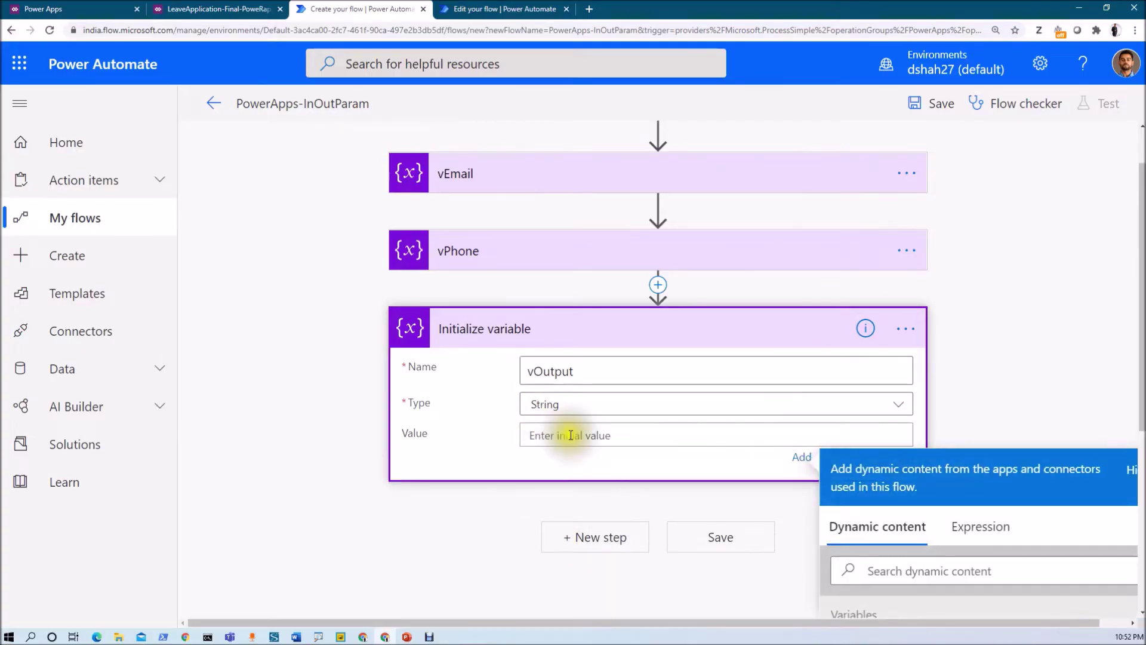
# Enter a concat expression with the vEmail and vPhone variables, comma-separated, as vOutput's value
pyautogui.click(973, 526)
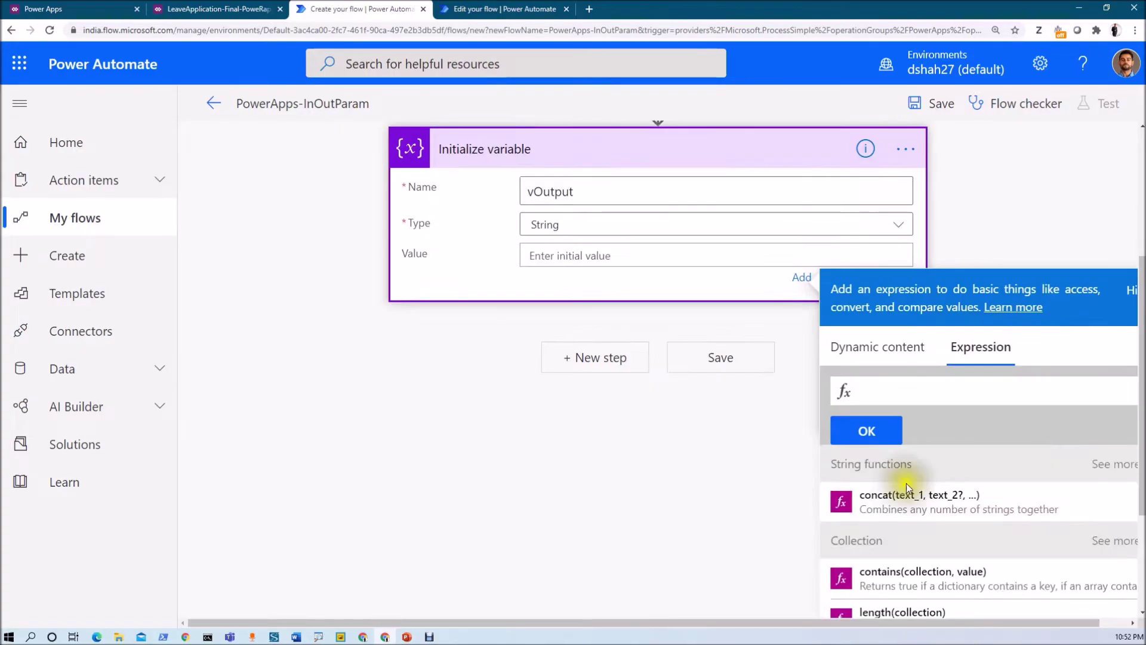
pyautogui.write('conc')
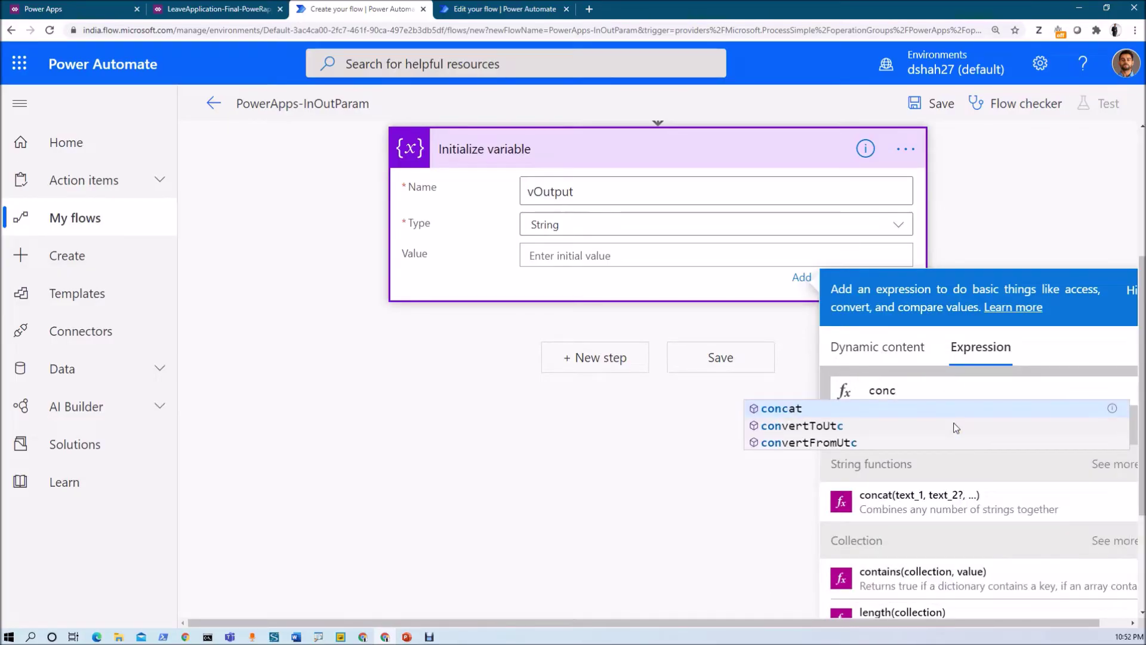
pyautogui.press('Tab')
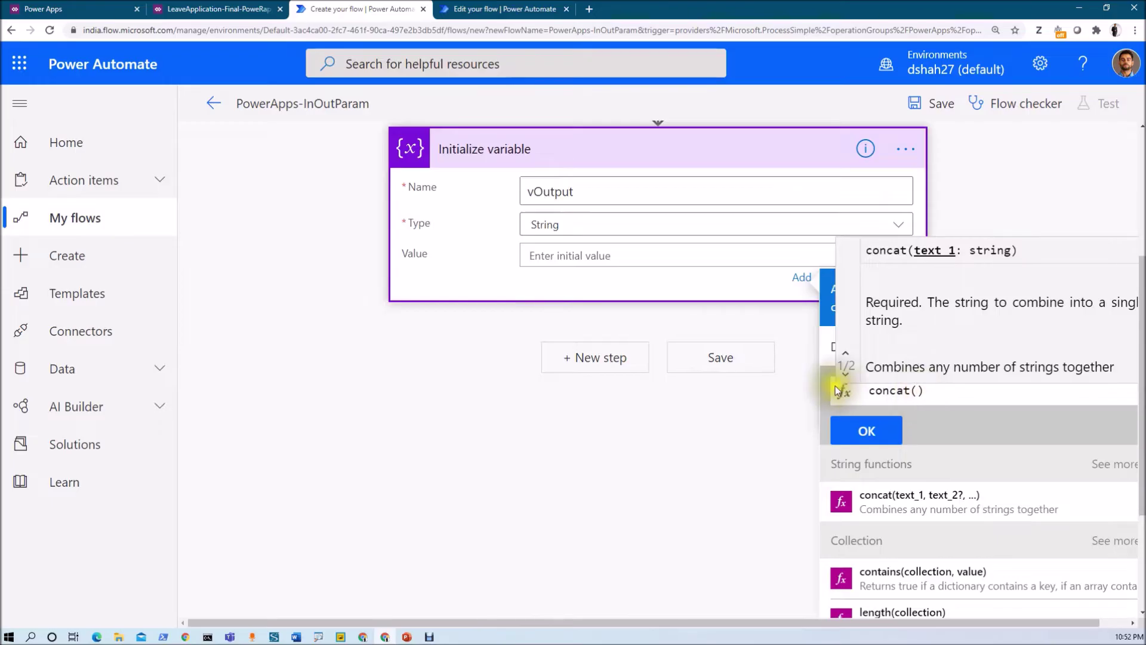
pyautogui.click(833, 352)
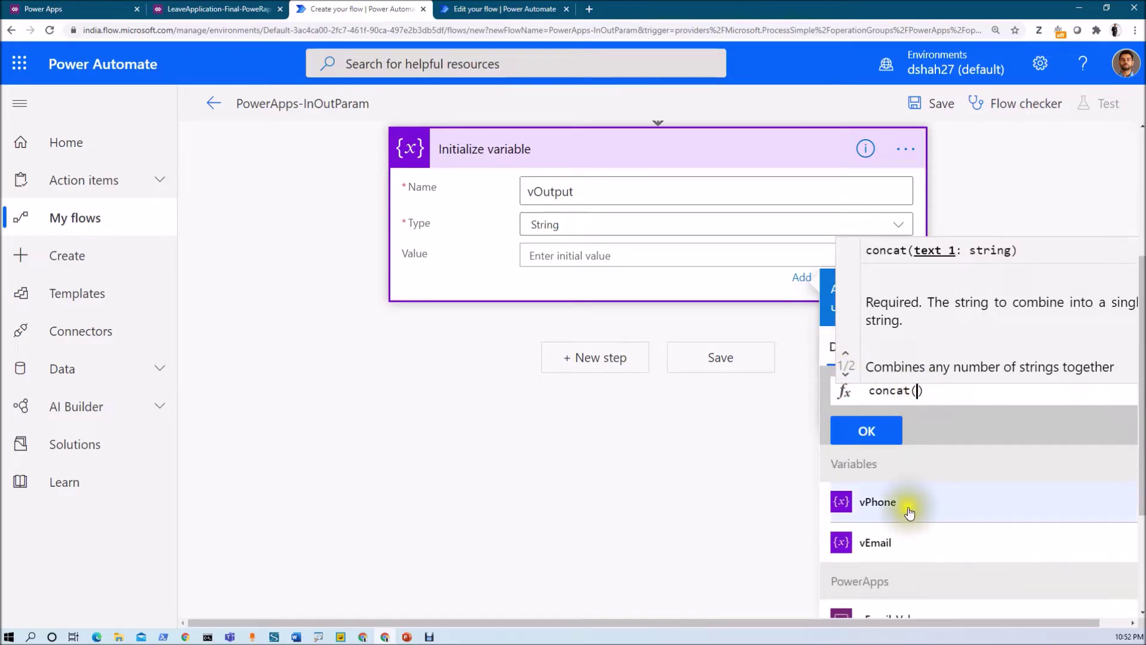
pyautogui.click(901, 549)
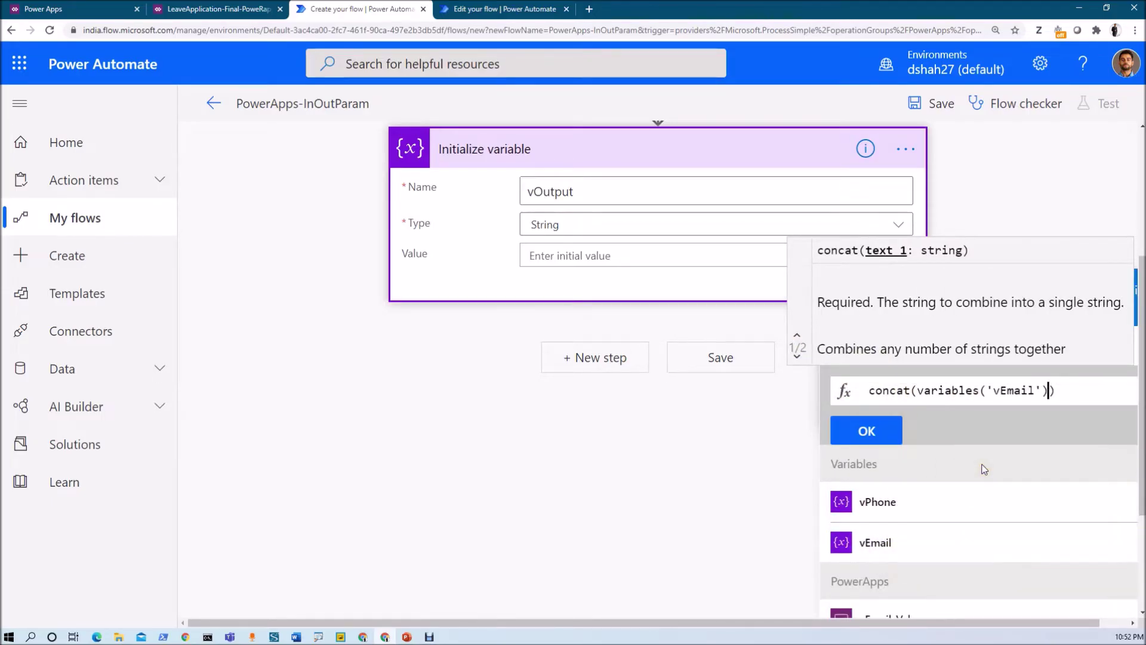
pyautogui.write(',')
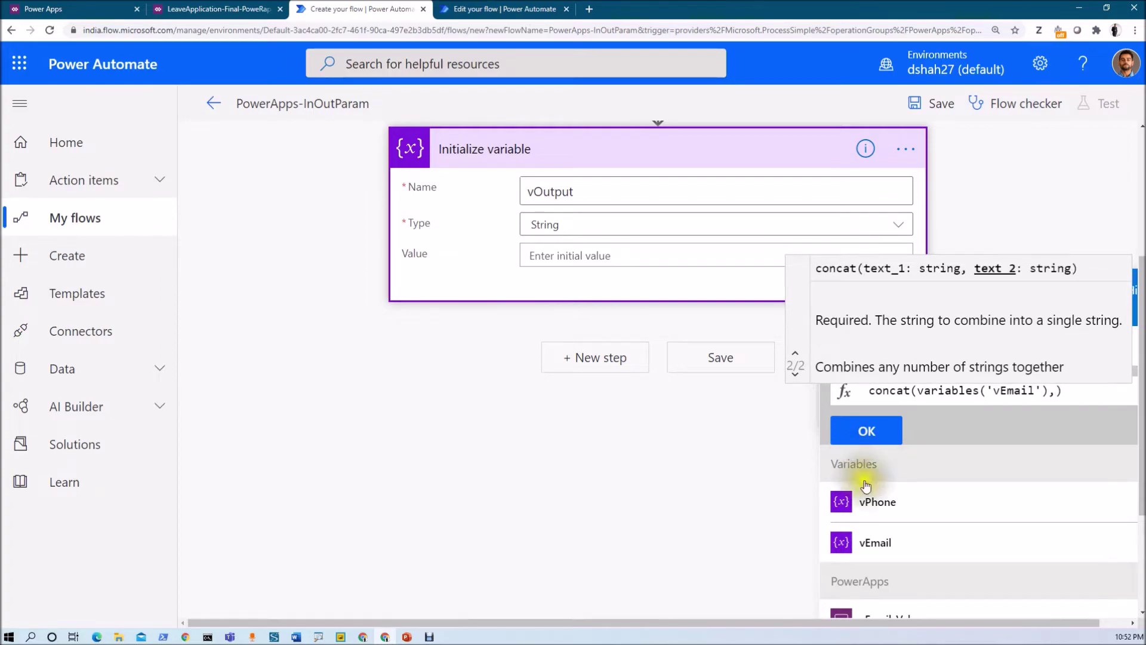
pyautogui.click(896, 503)
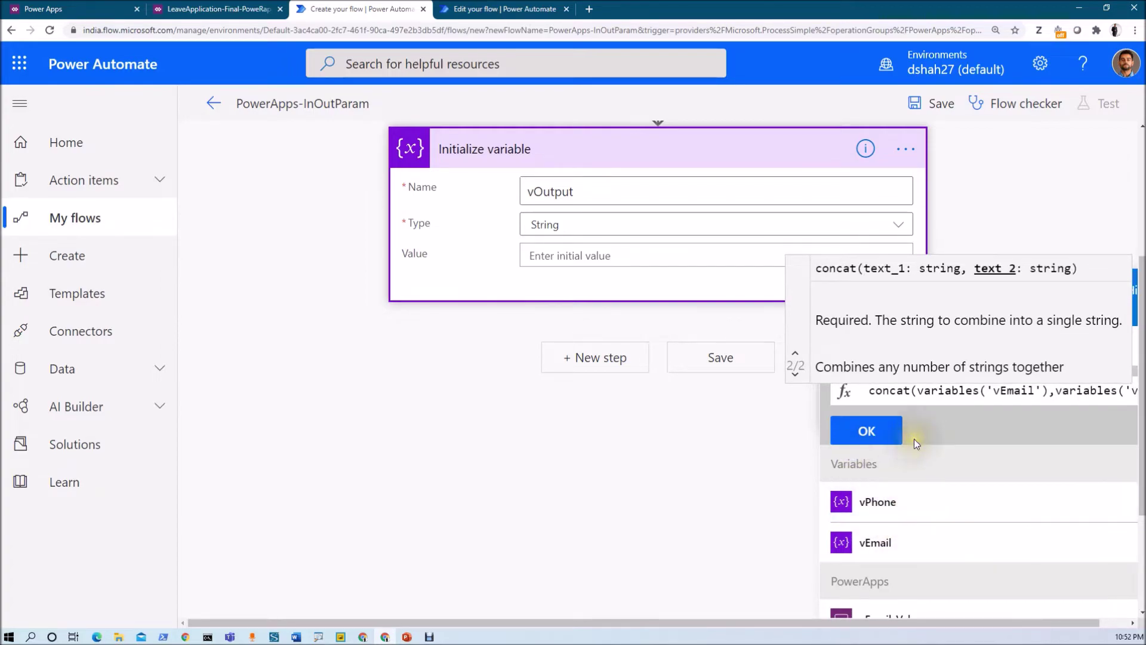
pyautogui.click(866, 432)
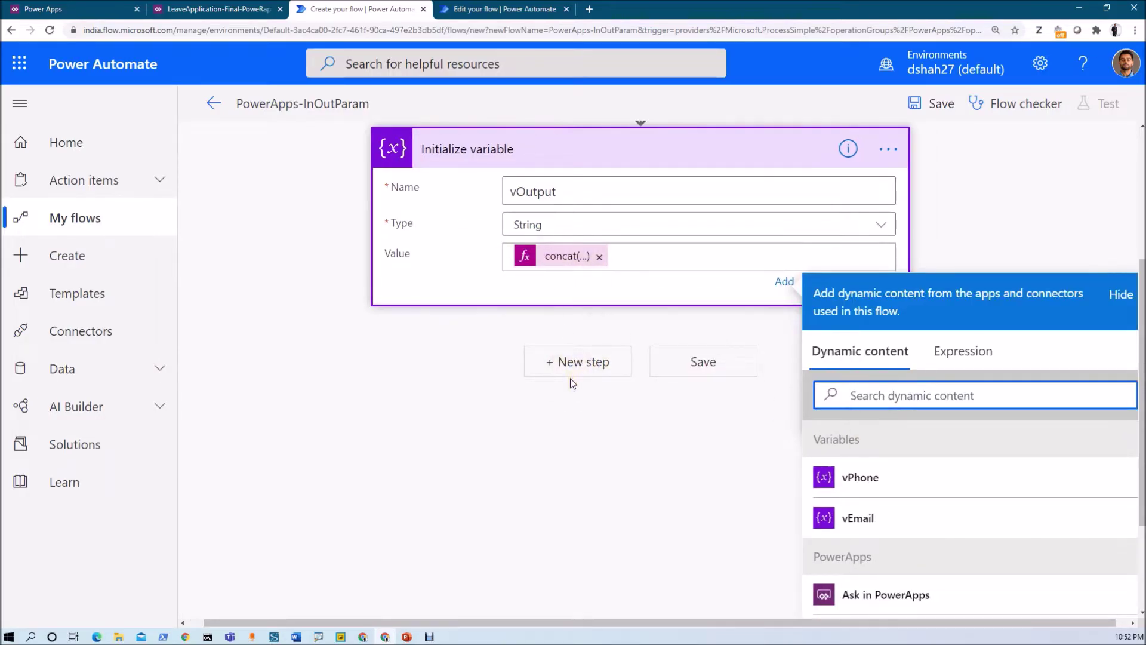
# Retitle the third Initialize variable step to vOutput from its options menu
pyautogui.click(424, 379)
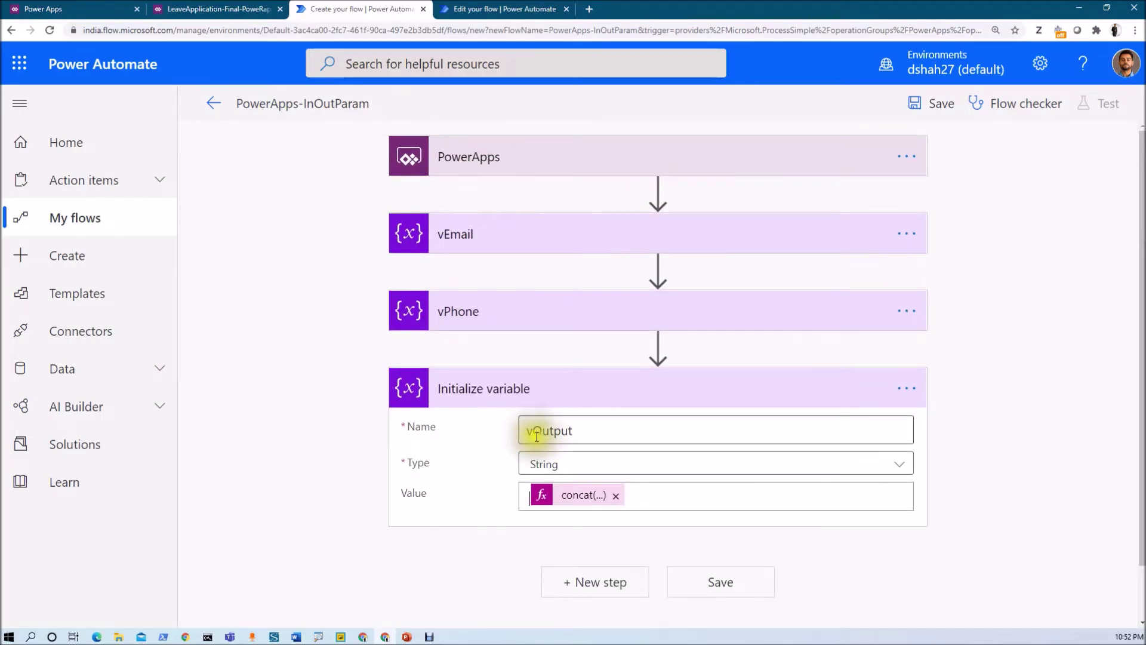
pyautogui.click(575, 430)
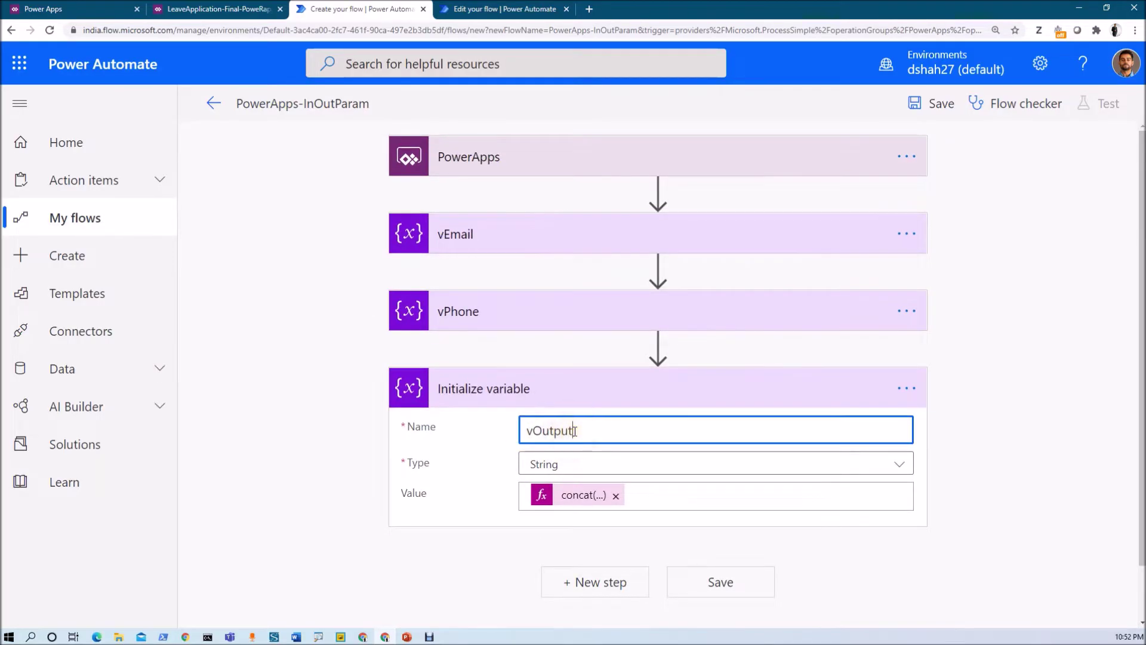
pyautogui.doubleClick(574, 430)
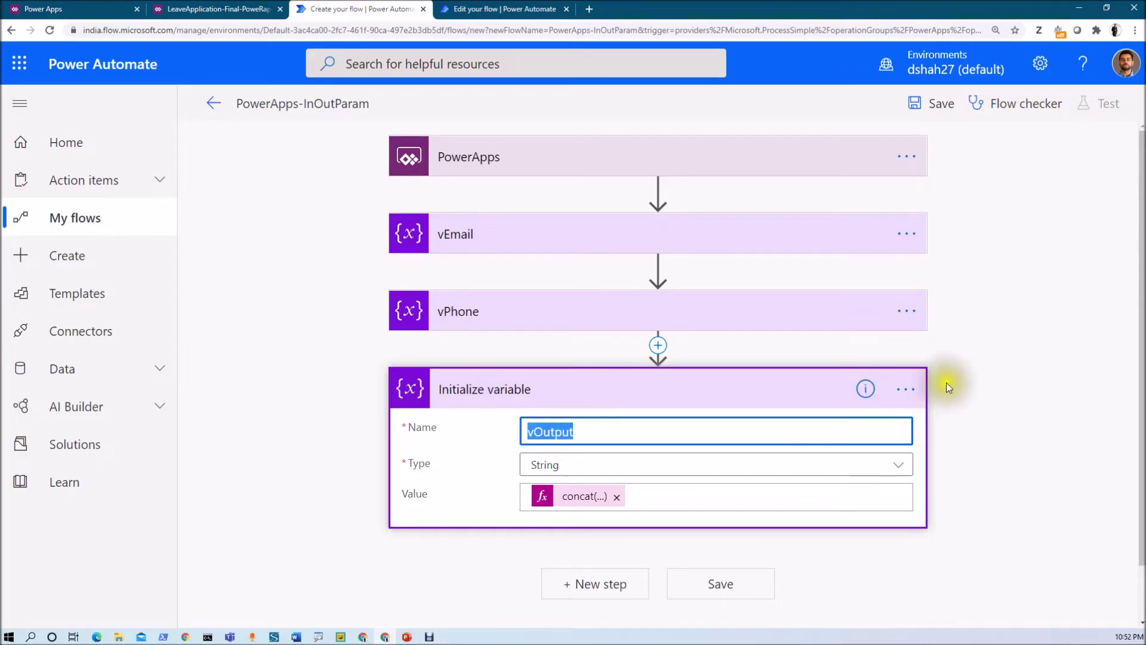
pyautogui.click(902, 390)
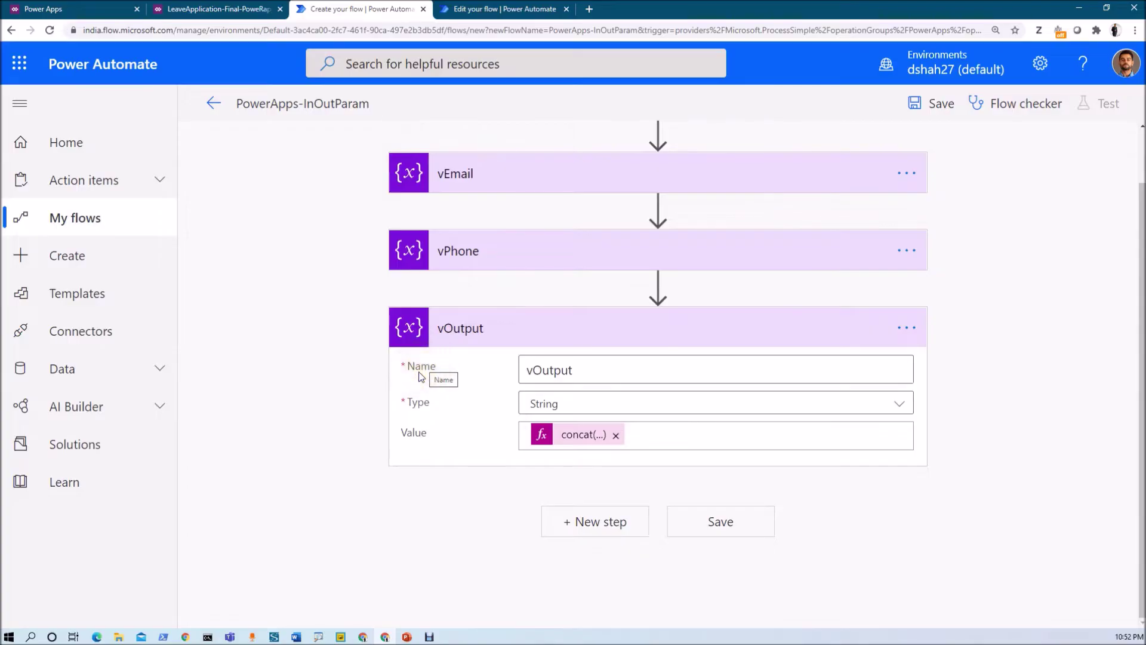
pyautogui.click(609, 525)
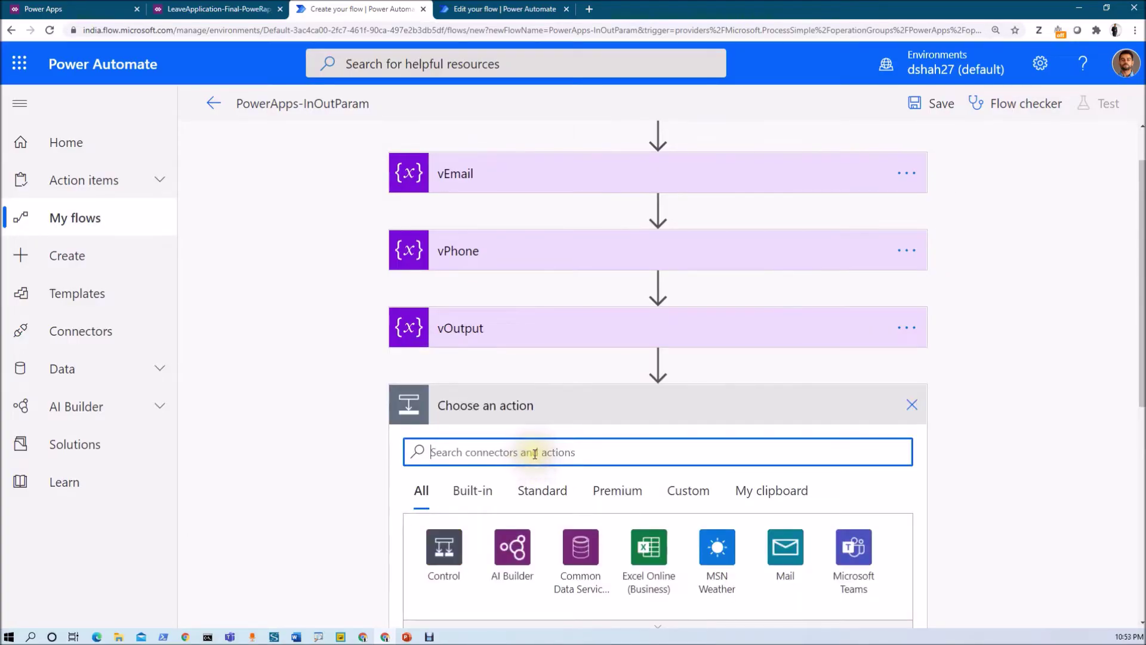
# Add the PowerApps 'Respond to a PowerApp or flow' action after the vOutput step
pyautogui.write('powe')
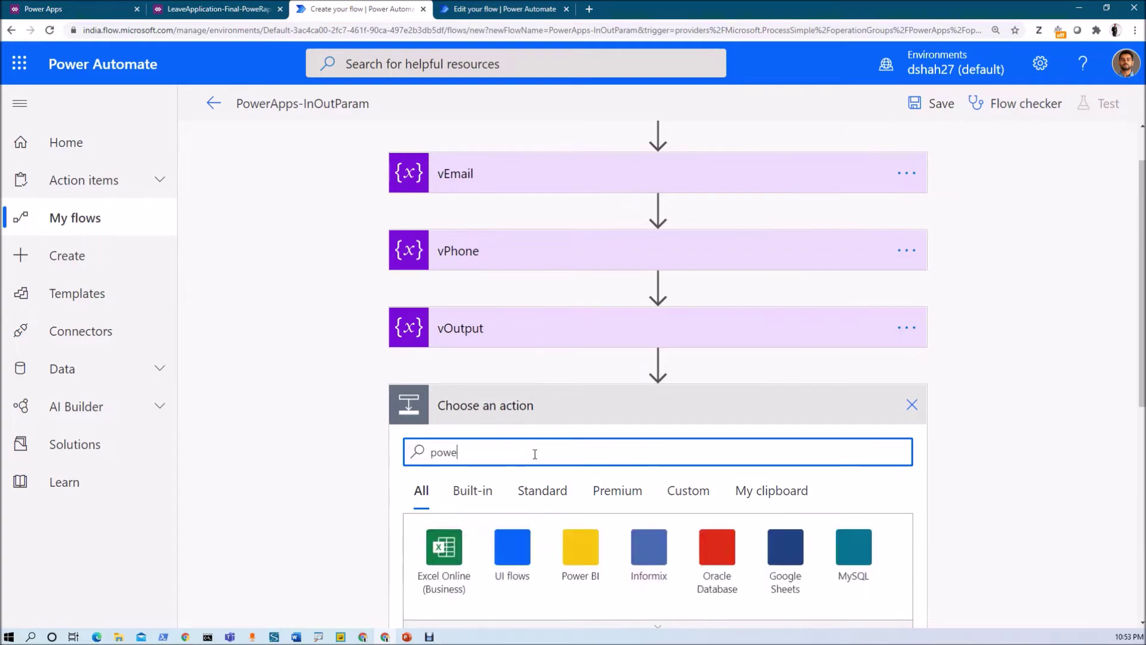
pyautogui.scroll(-3, 716, 418)
pyautogui.click(808, 407)
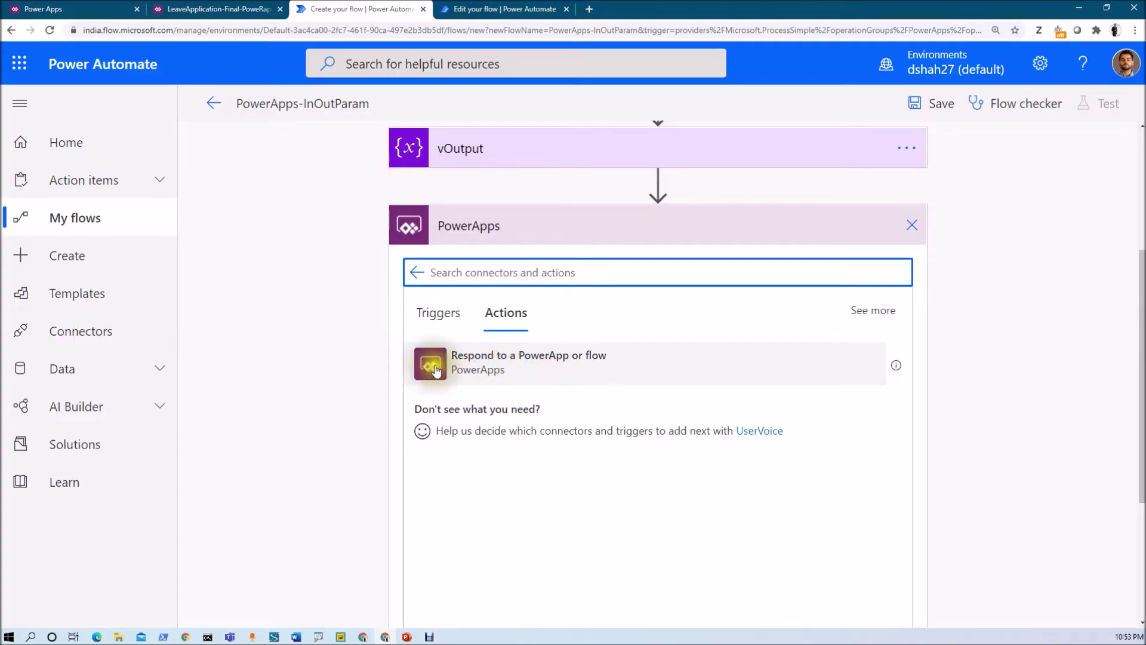
pyautogui.click(607, 371)
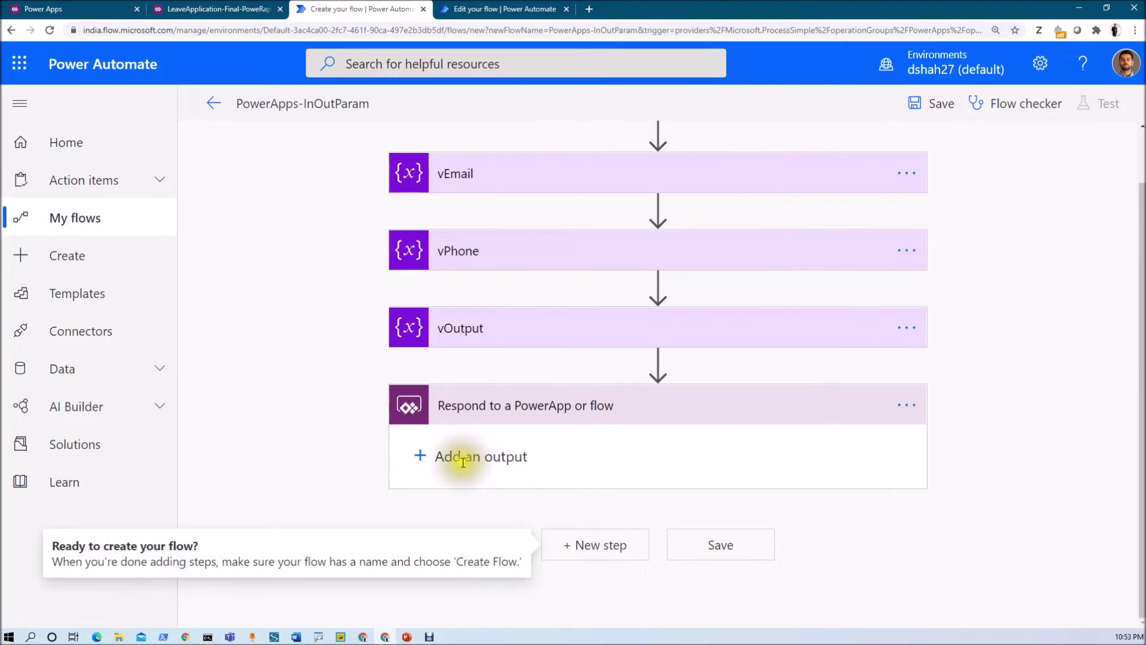
pyautogui.click(422, 455)
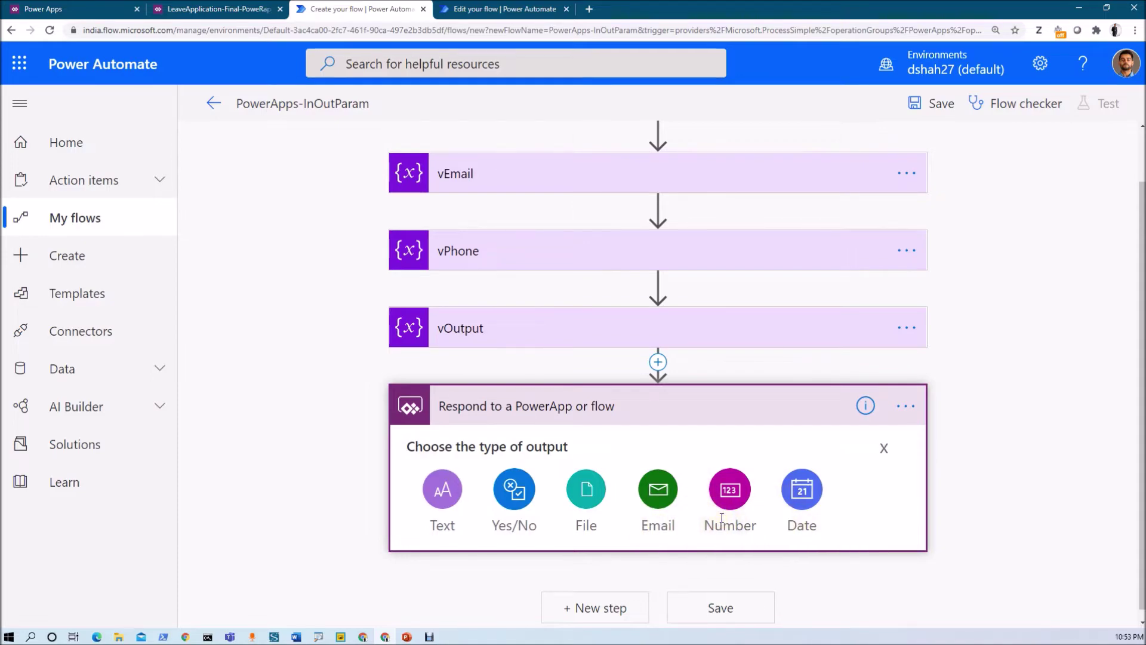
# Choose Text as the response output type
pyautogui.click(443, 495)
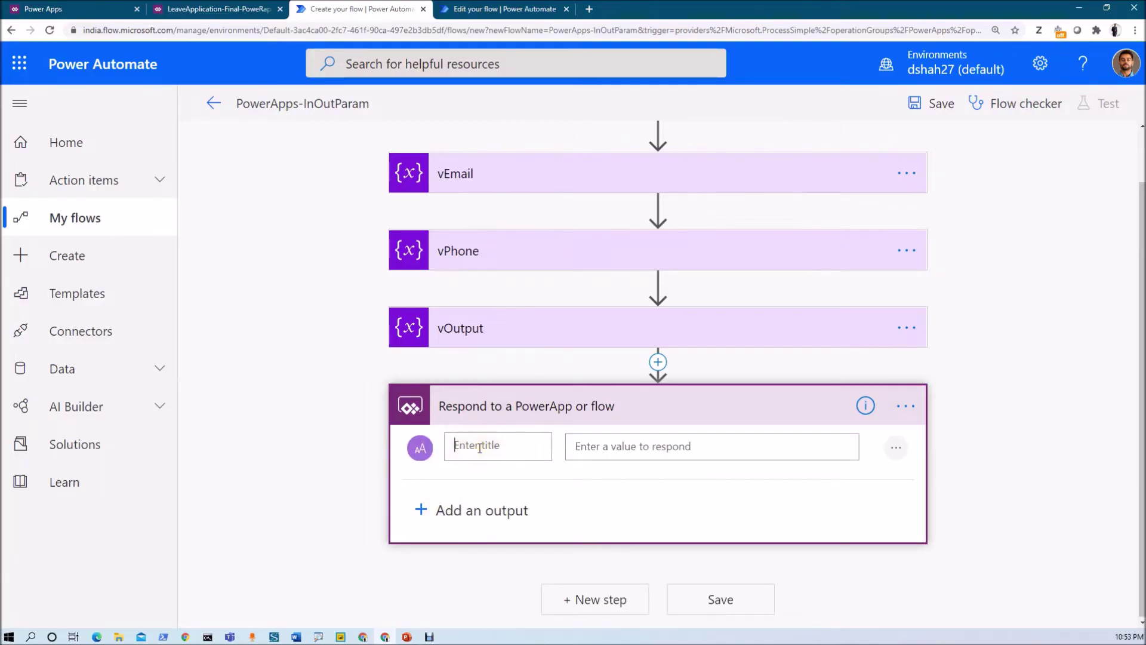